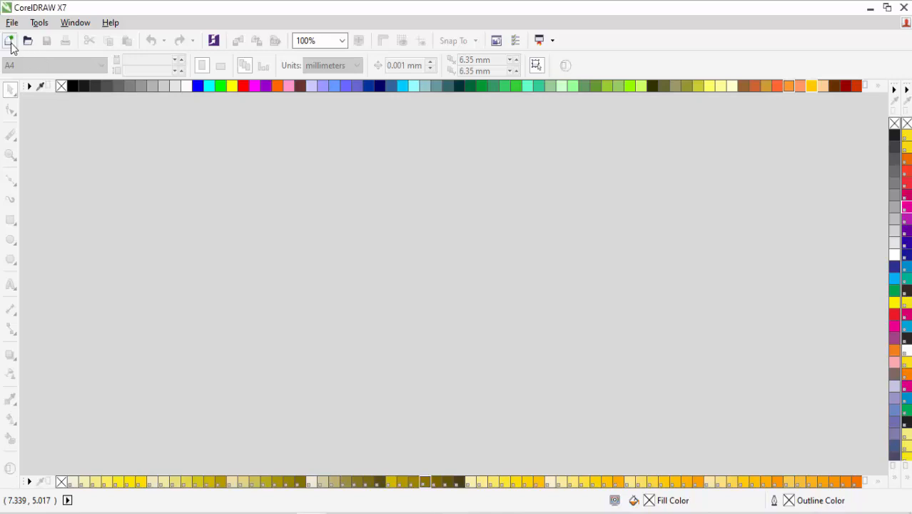
Step: Create a new blank document with default settings and set its units to inches
left_click(9, 40)
left_click(438, 398)
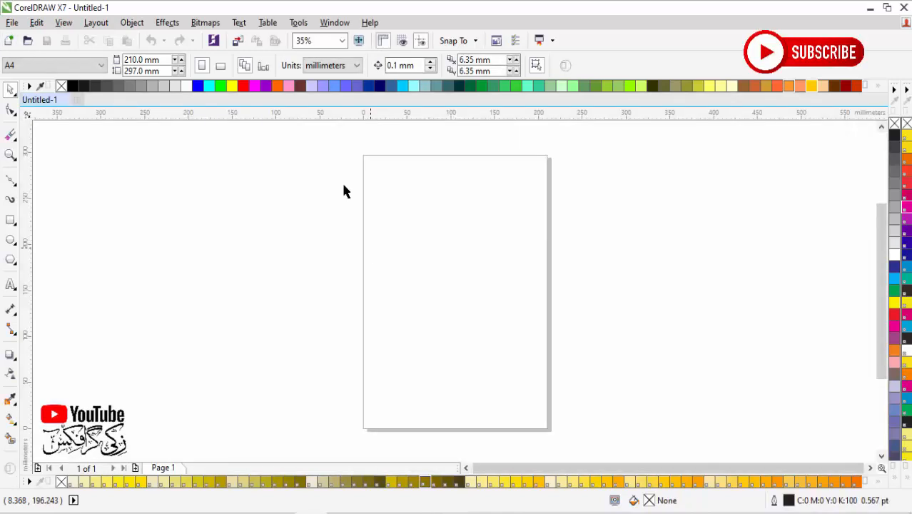
left_click(340, 65)
left_click(328, 93)
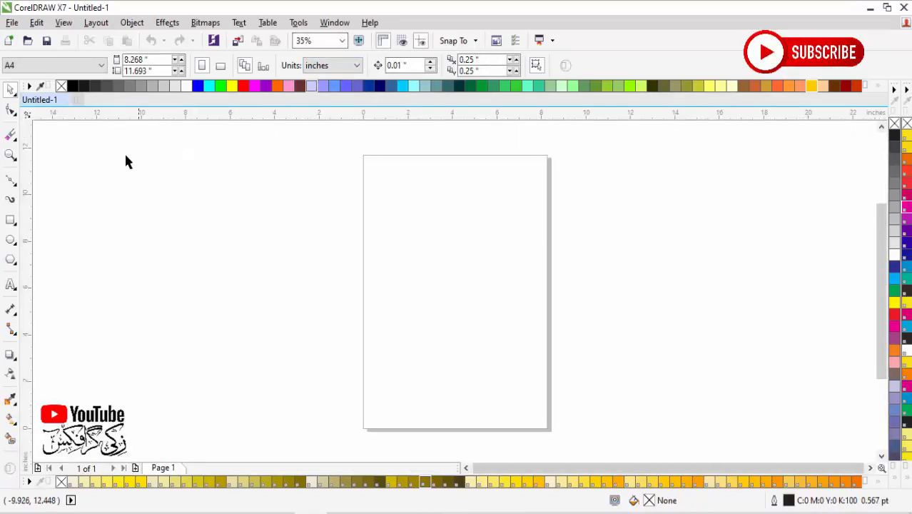
Step: Set the page size to 3.5 by 5 inches and add a rectangle that exactly covers the page
left_click_drag(153, 61, 89, 65)
type("4")
key("Tab")
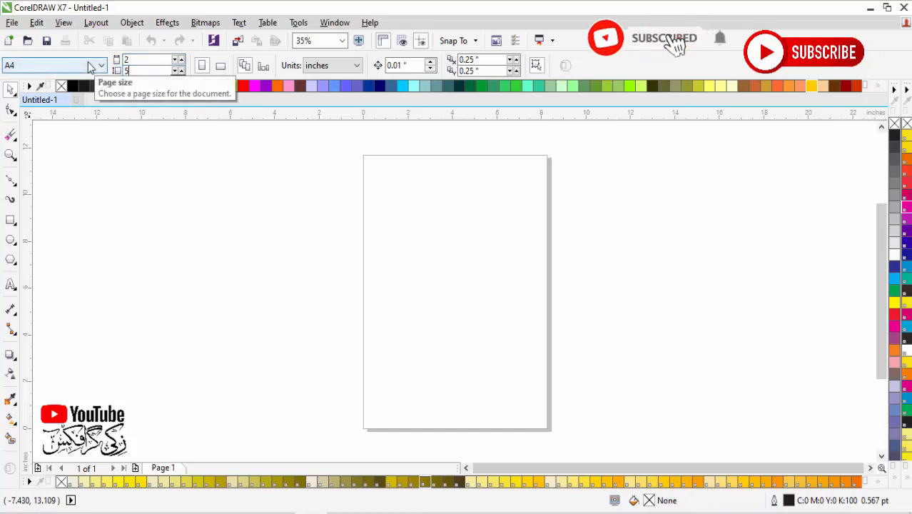
type("5")
key("Return")
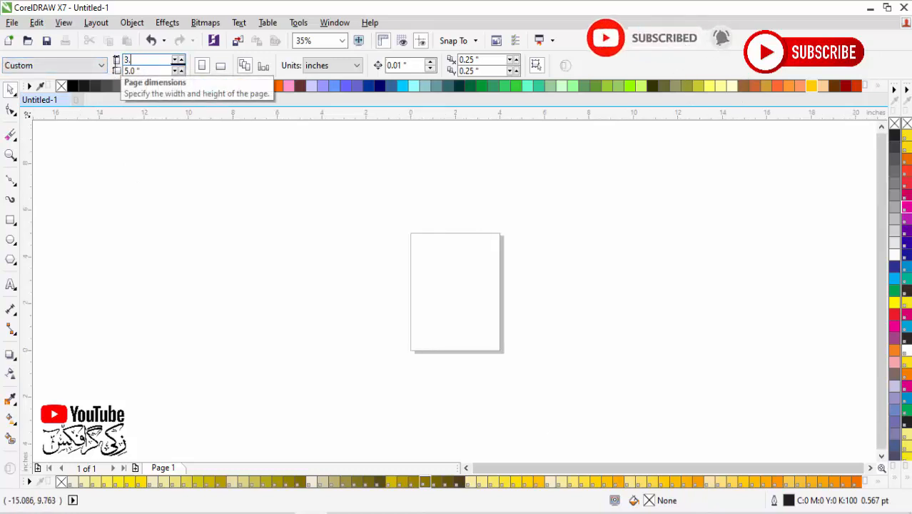
type("3.5")
key("Return")
double_click(10, 222)
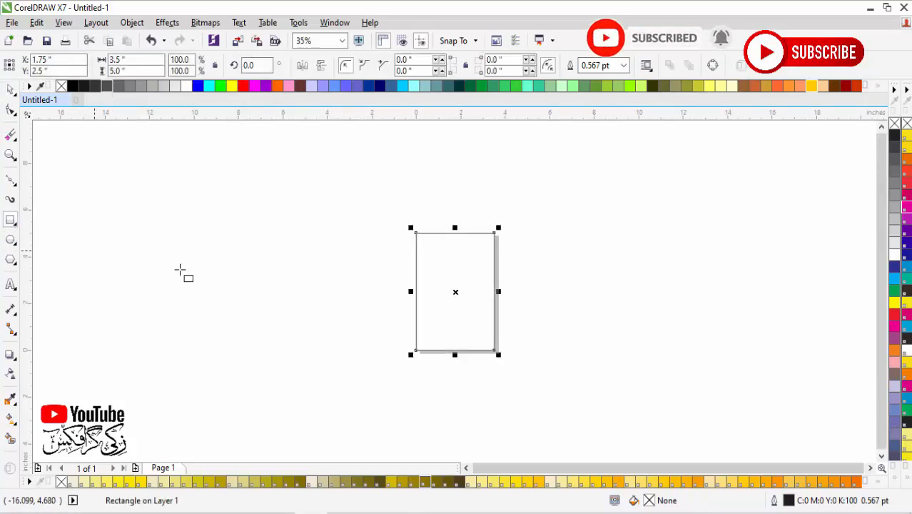
key("shift+F2")
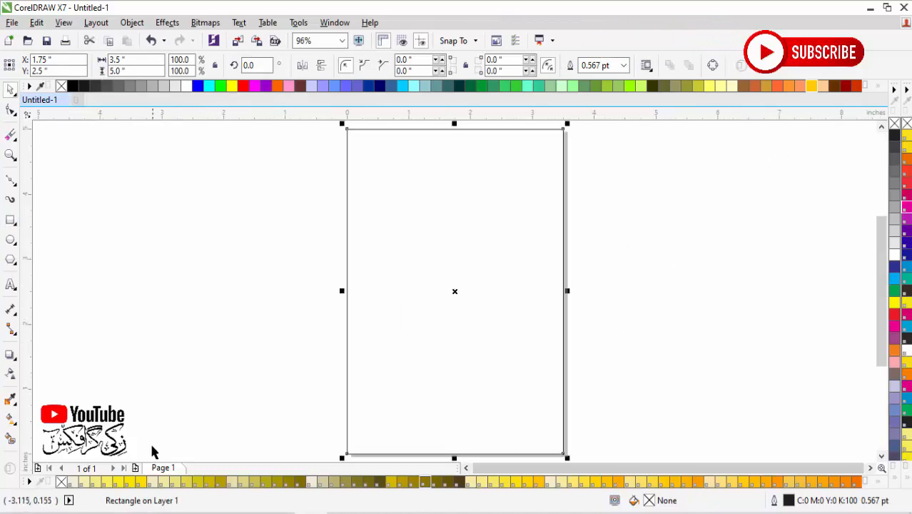
Step: Import the Friday mosque interior photo from the "bg nn" folder and place it beside the page
mouse_move(315, 497)
left_click(223, 478)
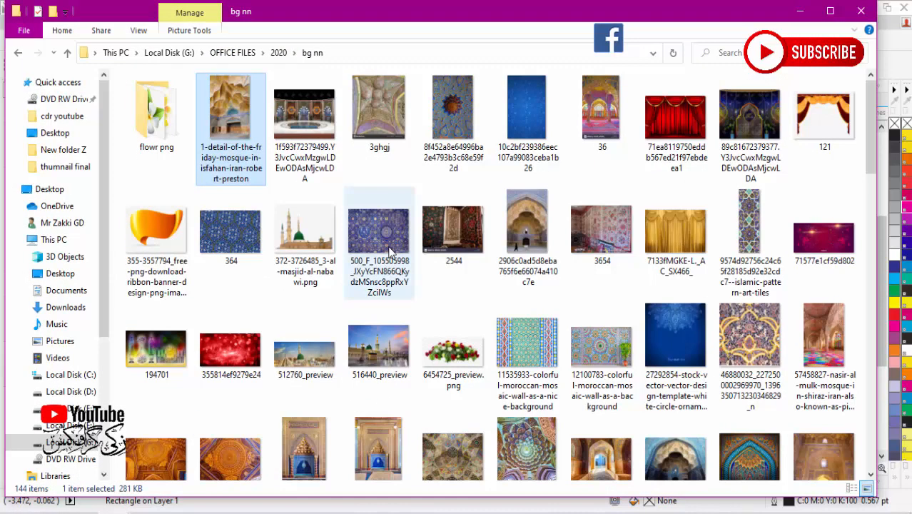
left_click_drag(228, 114, 477, 508)
left_click_drag(400, 508, 243, 325)
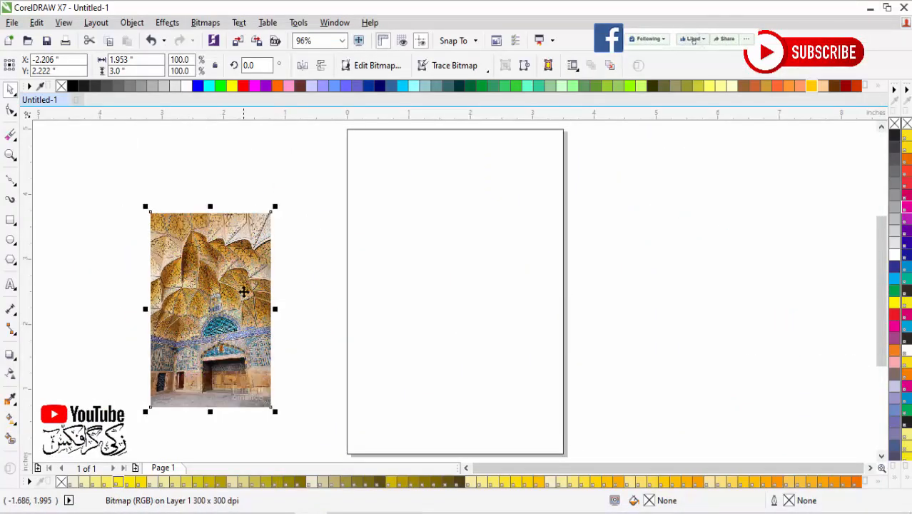
double_click(146, 59)
left_click(383, 190)
left_click(348, 182)
left_click(239, 159)
left_click(216, 223)
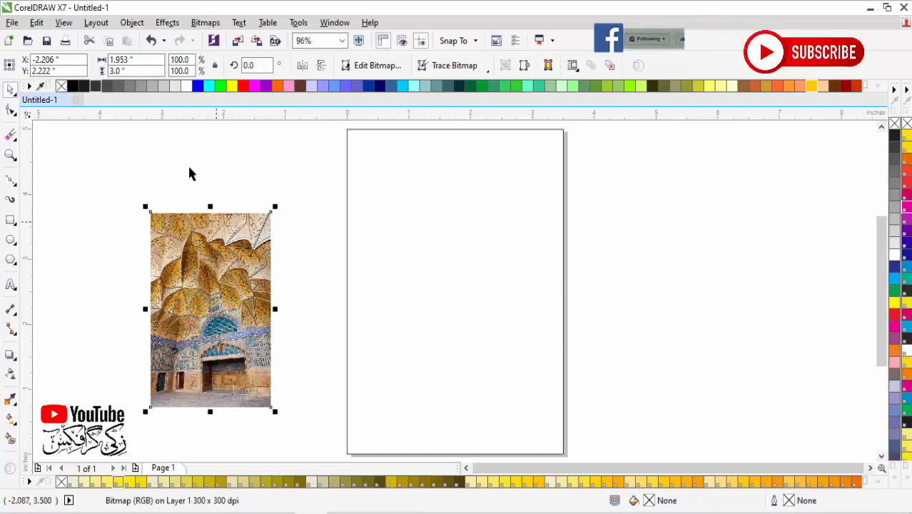
Step: Resize the mosque photo to 3.5 inches wide and 5 inches high without keeping its proportions
double_click(136, 60)
type("3.5")
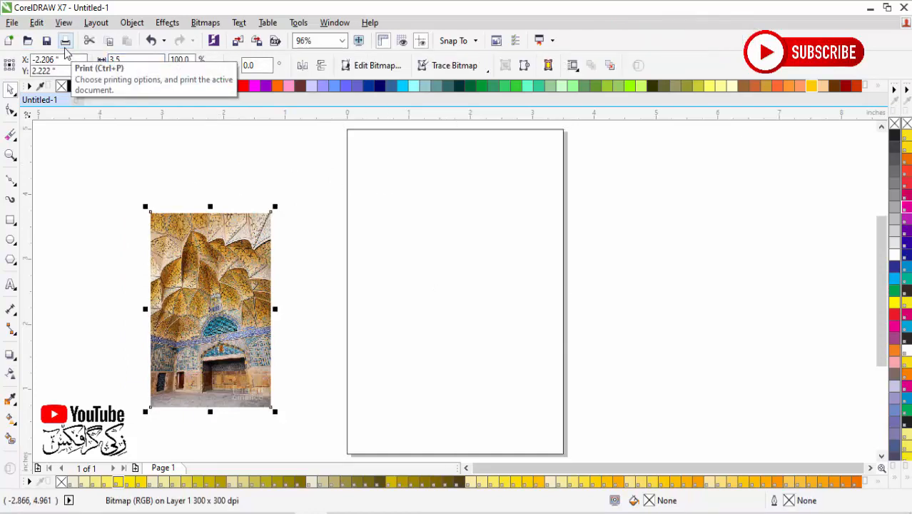
key("Return")
key("Tab")
type("5")
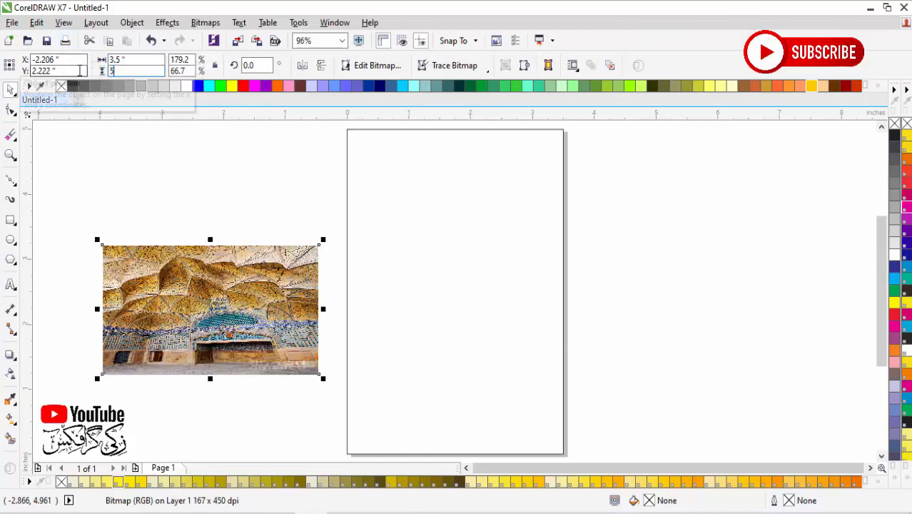
key("Return")
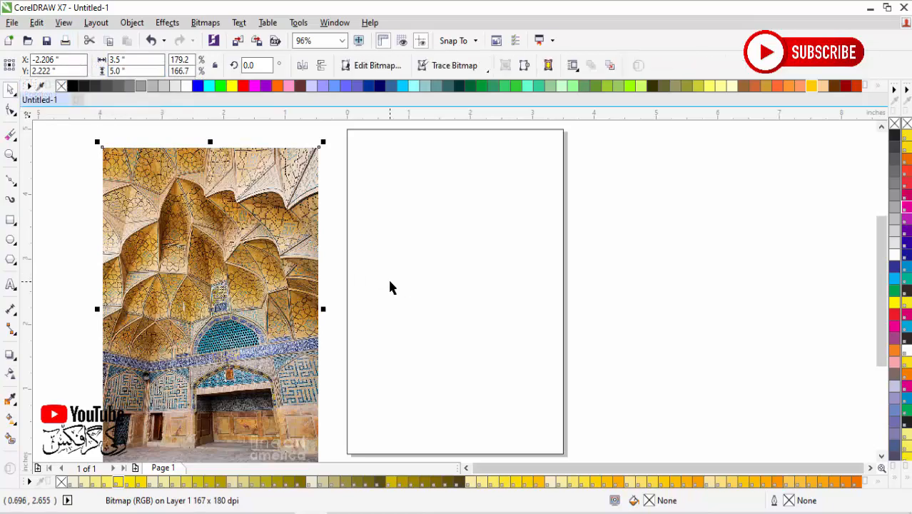
Step: Try centring the mosque photo on the page, undo that, and move the photo clear of the page's left side
key("p")
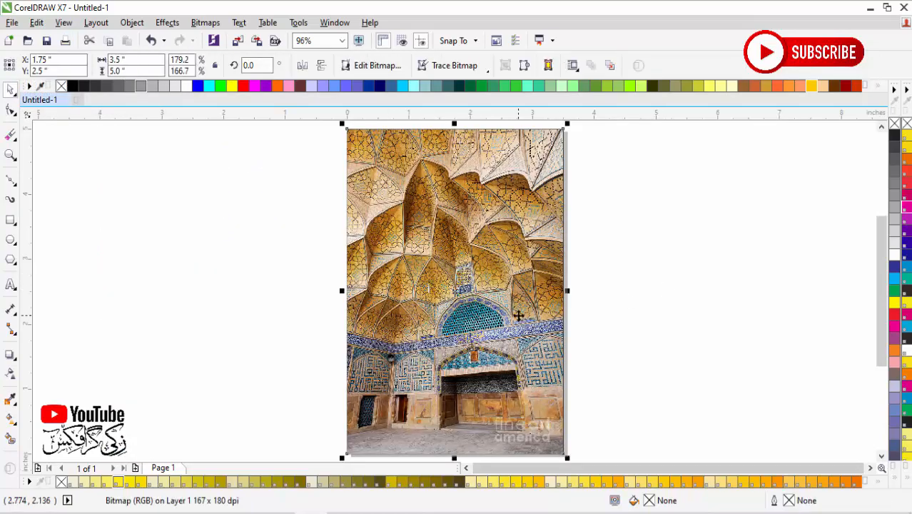
key("ctrl+z")
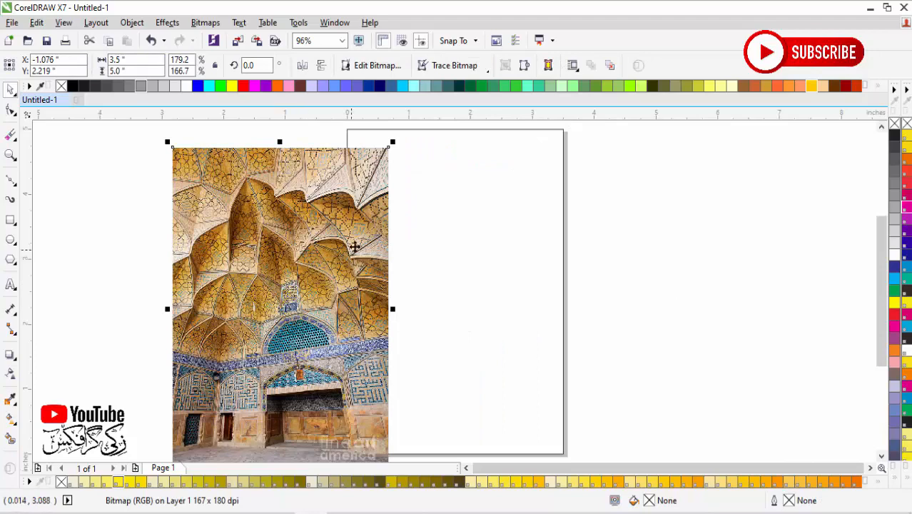
left_click_drag(354, 242, 230, 231)
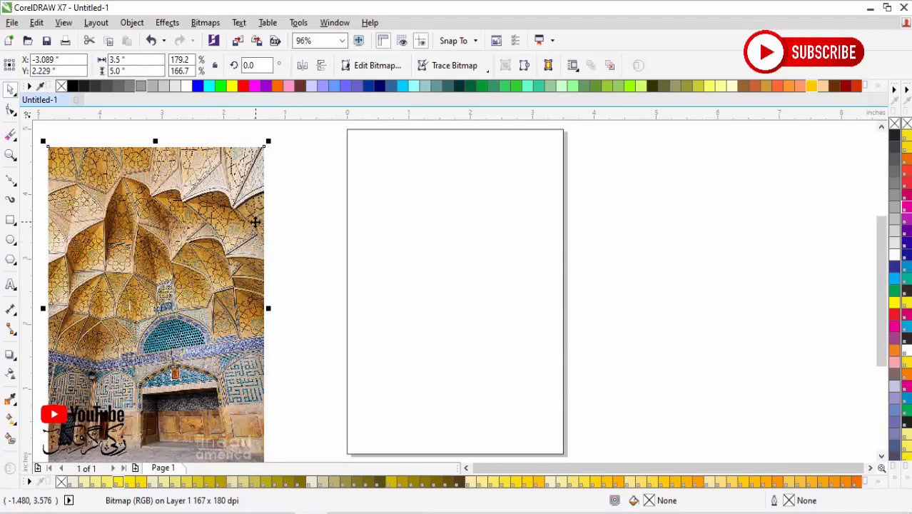
Step: PowerClip the mosque photo inside the page-sized rectangle
right_click(255, 221)
left_click(296, 123)
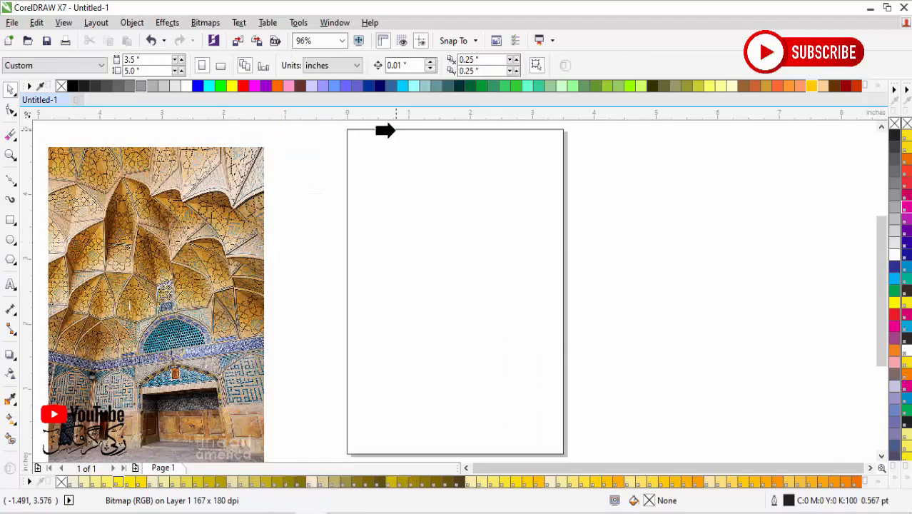
left_click(392, 129)
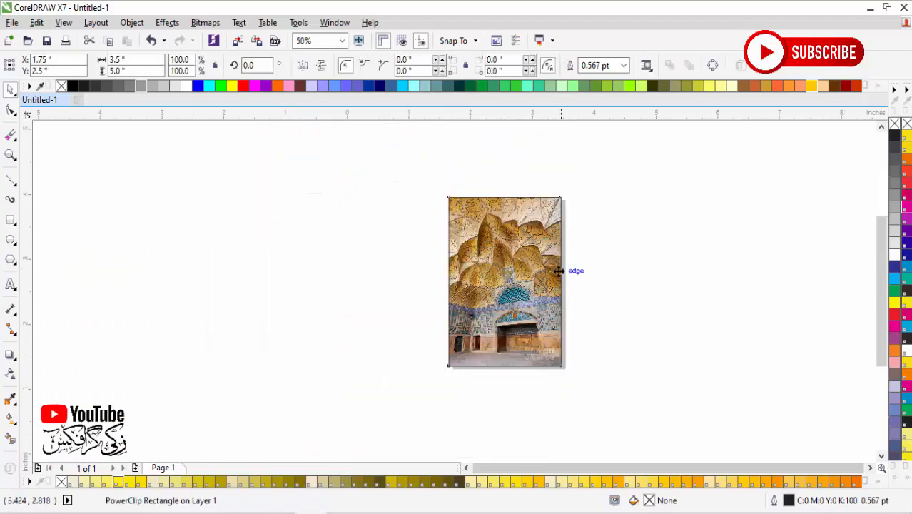
left_click_drag(623, 128, 316, 251)
scroll(501, 274, "down", 1)
key("F4")
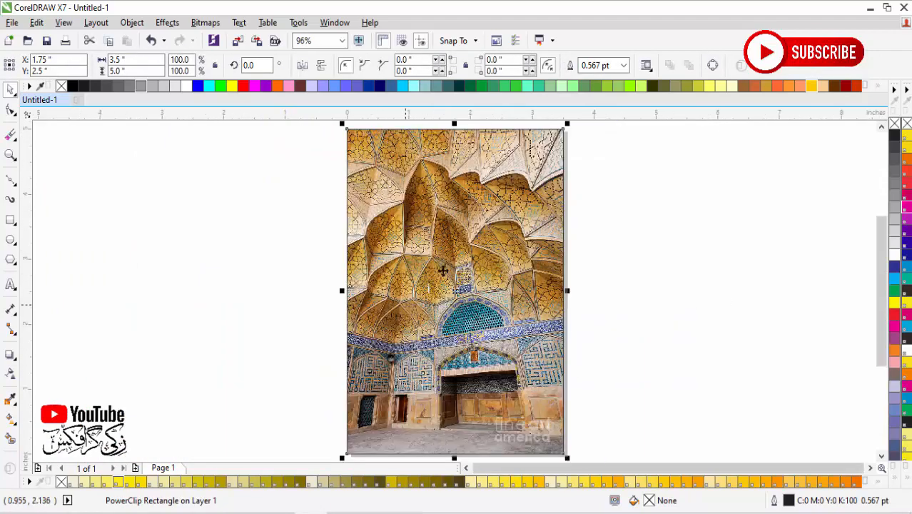
left_click(675, 257)
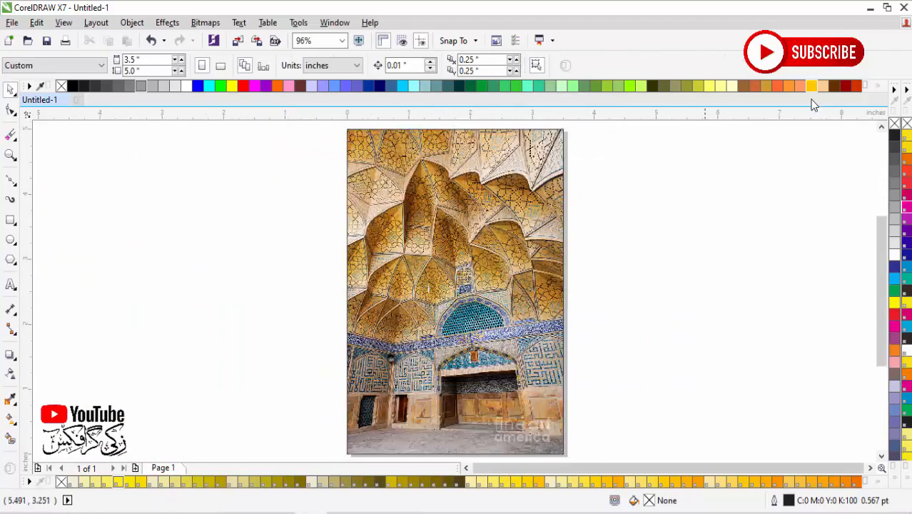
Step: Import the "IRFAN design" file from the desktop into the document, placing its artwork left of the page
left_click(873, 9)
left_click(800, 14)
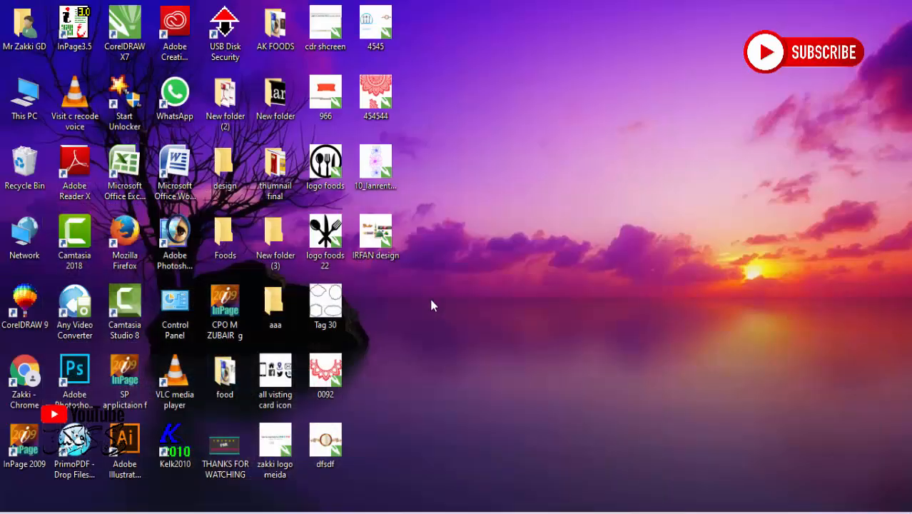
left_click_drag(391, 262, 112, 266)
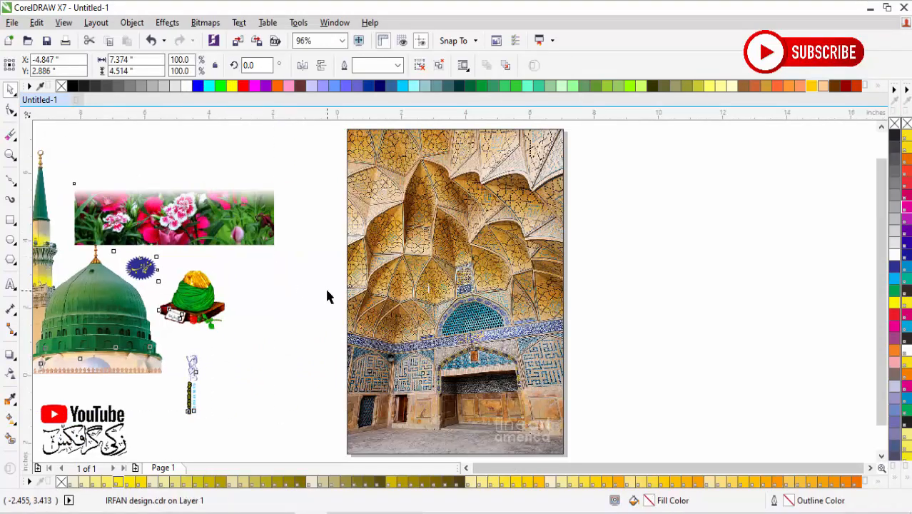
scroll(326, 296, "down", 3)
left_click_drag(83, 177, 531, 343)
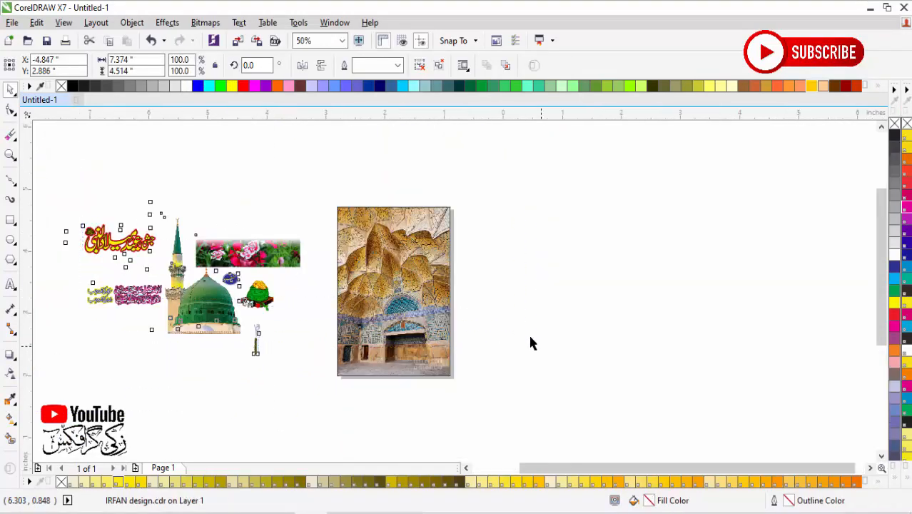
scroll(459, 282, "up", 3)
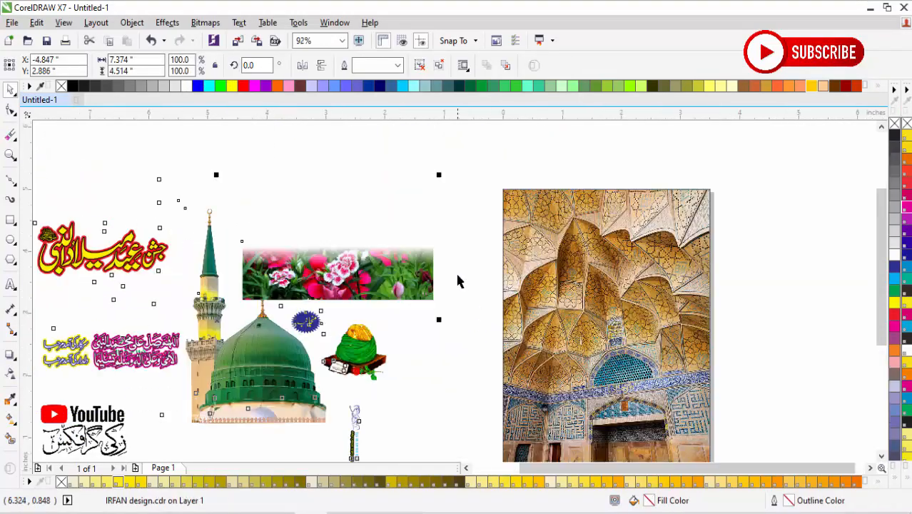
Step: Ungroup the imported artwork and move the green dome with its minaret onto the mosque background
left_click(411, 193)
left_click(259, 369)
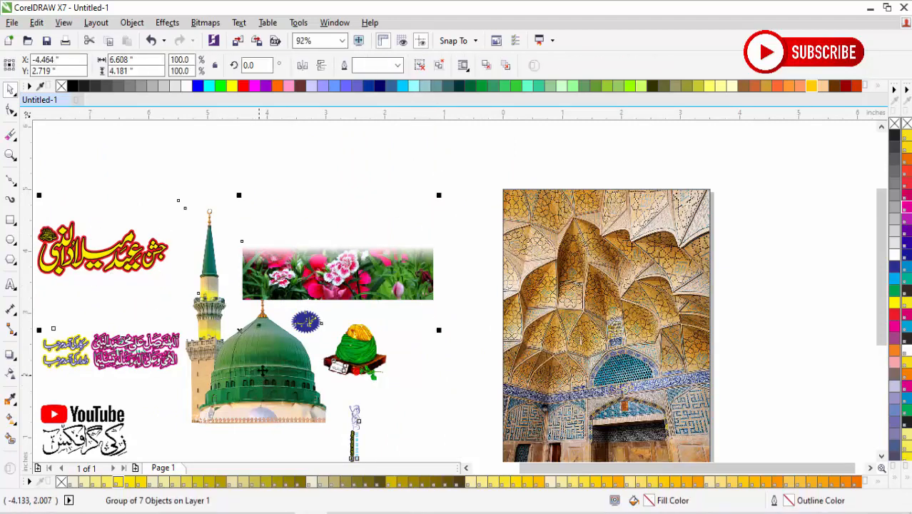
left_click(420, 65)
left_click(277, 365)
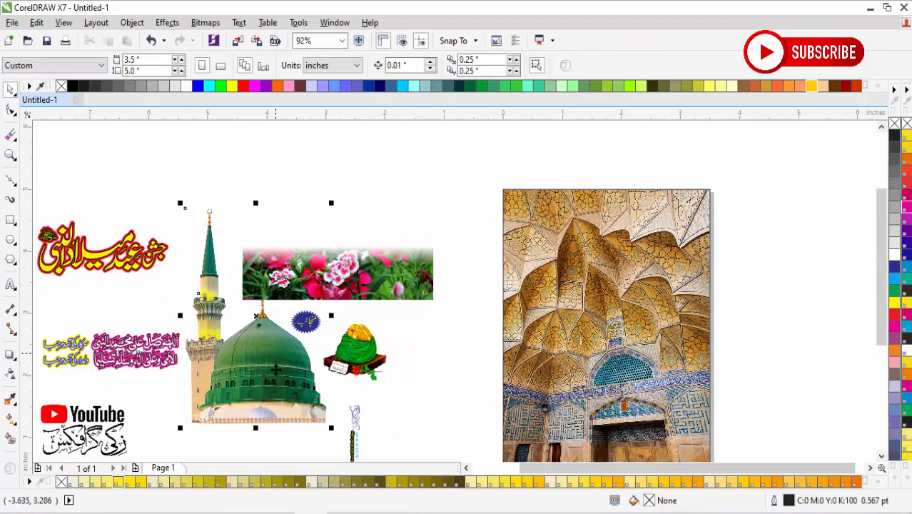
left_click_drag(275, 369, 594, 386)
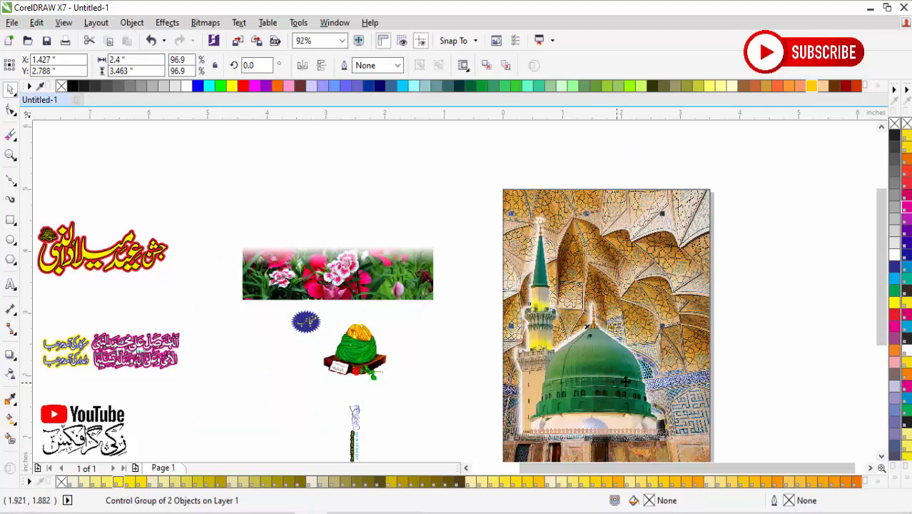
Step: Align the dome and minaret with the background's left edge and raise them higher on the page
left_click(776, 334)
left_click(561, 389)
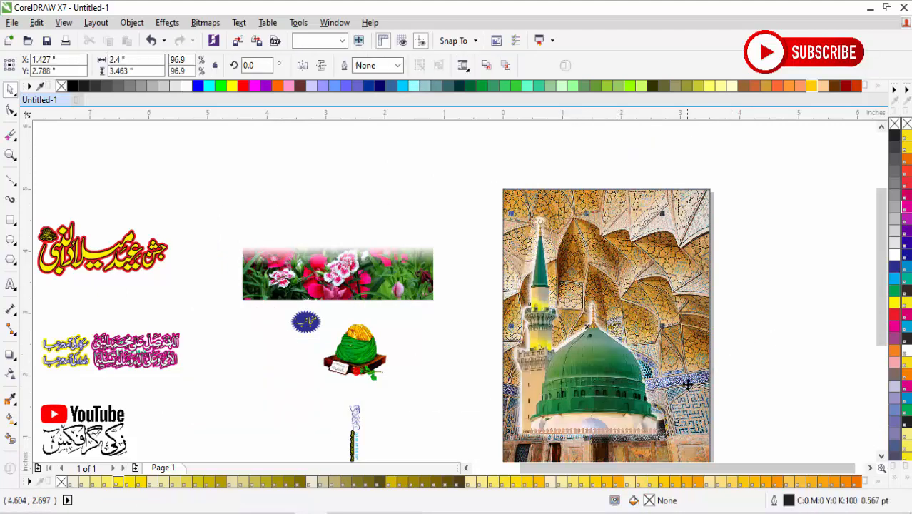
left_click(681, 383, "shift")
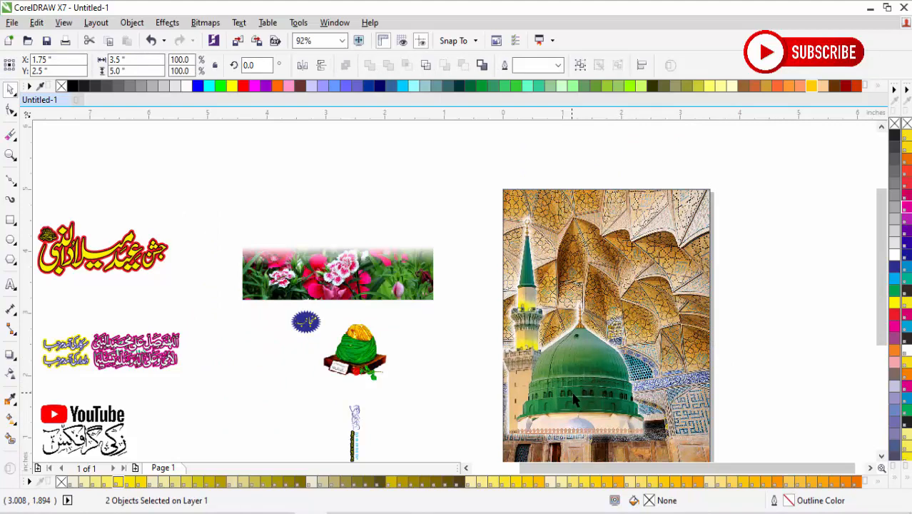
key("ctrl+g")
left_click_drag(584, 396, 618, 356)
left_click(307, 345)
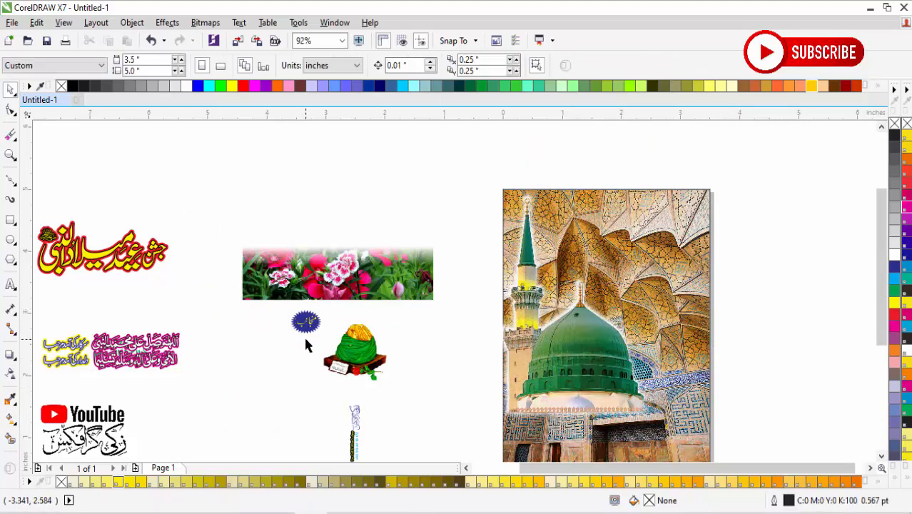
Step: Move the yellow and pink calligraphy to the page's top beside the minaret and enlarge it proportionally to about 2.76 by 0.77 inches
left_click_drag(166, 356, 671, 236)
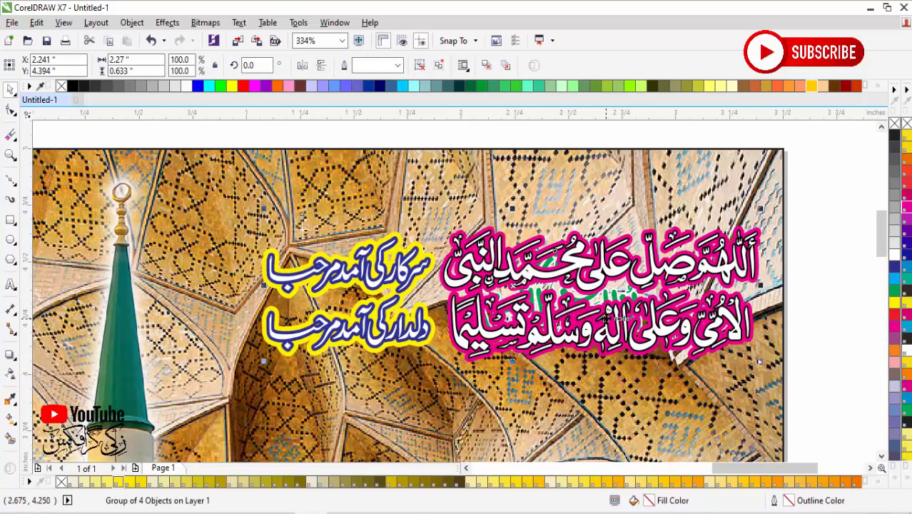
left_click_drag(605, 318, 514, 285)
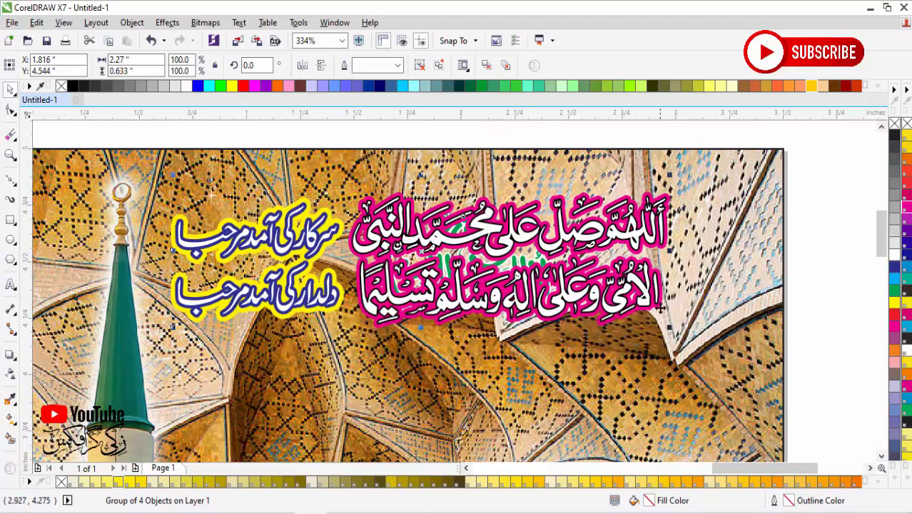
left_click_drag(669, 326, 771, 396)
left_click_drag(651, 323, 652, 311)
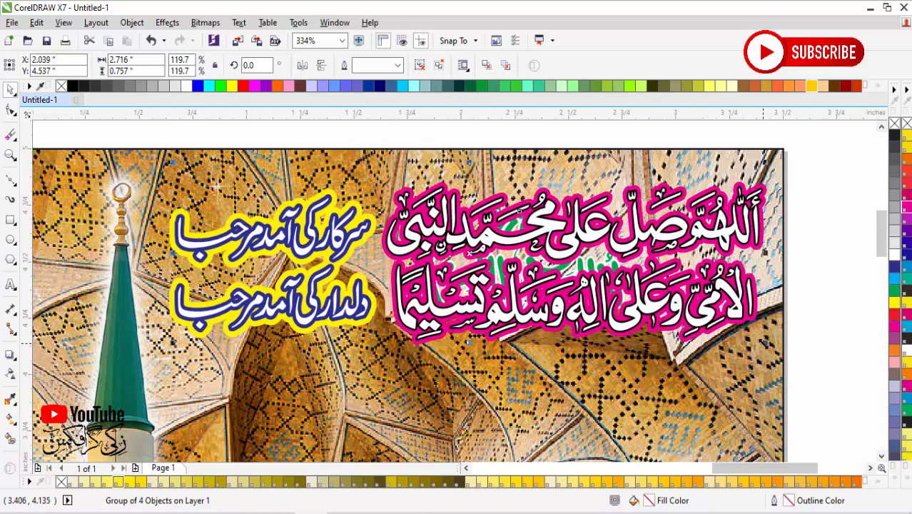
mouse_move(765, 344)
left_mouse_down()
mouse_move(775, 349)
mouse_move(757, 360)
left_mouse_up()
scroll(758, 361, "down", 3)
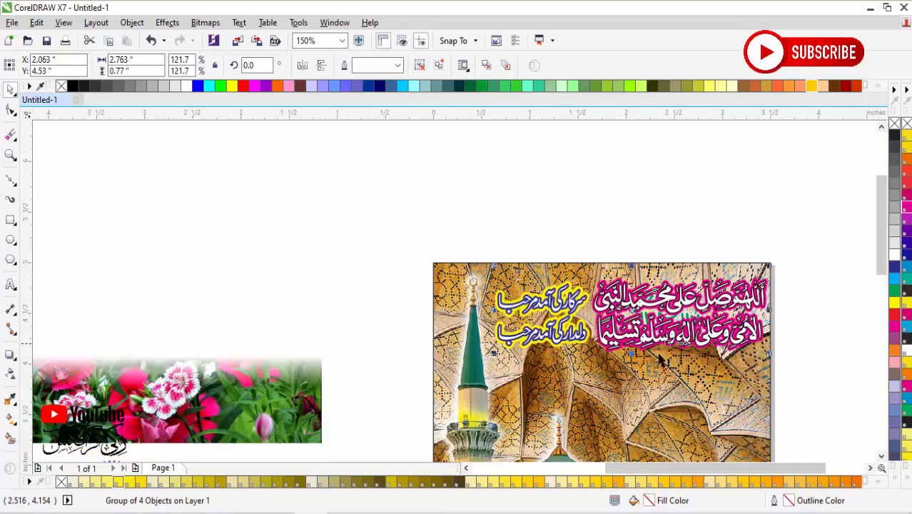
scroll(277, 307, "down", 2)
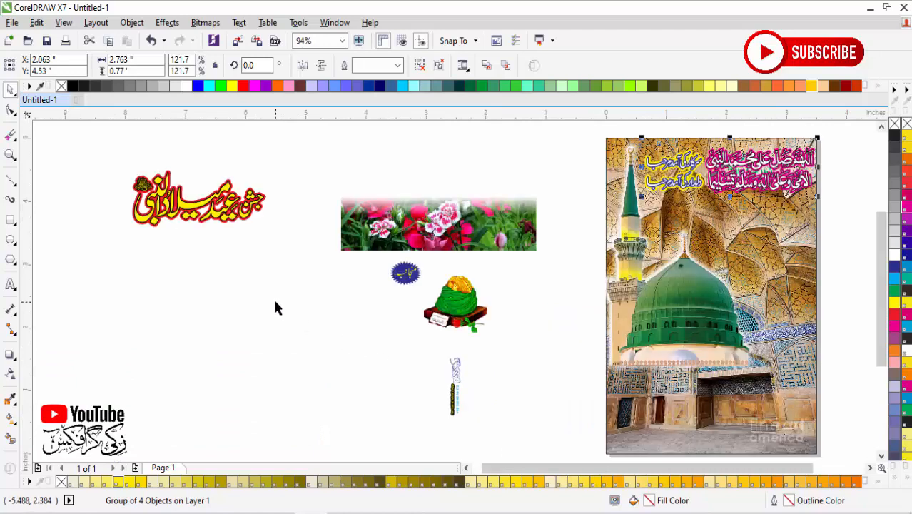
left_click(461, 324)
left_click(357, 325)
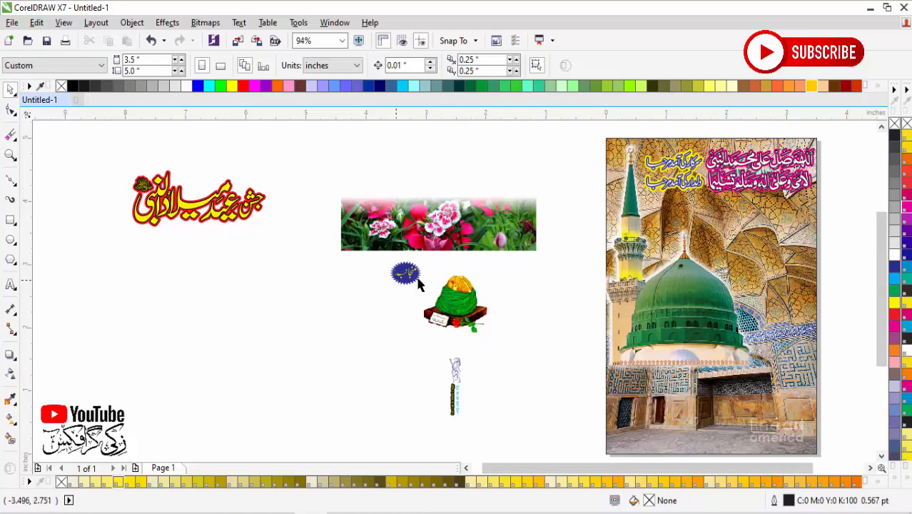
Step: Place the green and gold turban artwork on the poster, just right of the dome's base
left_click_drag(468, 319, 759, 334)
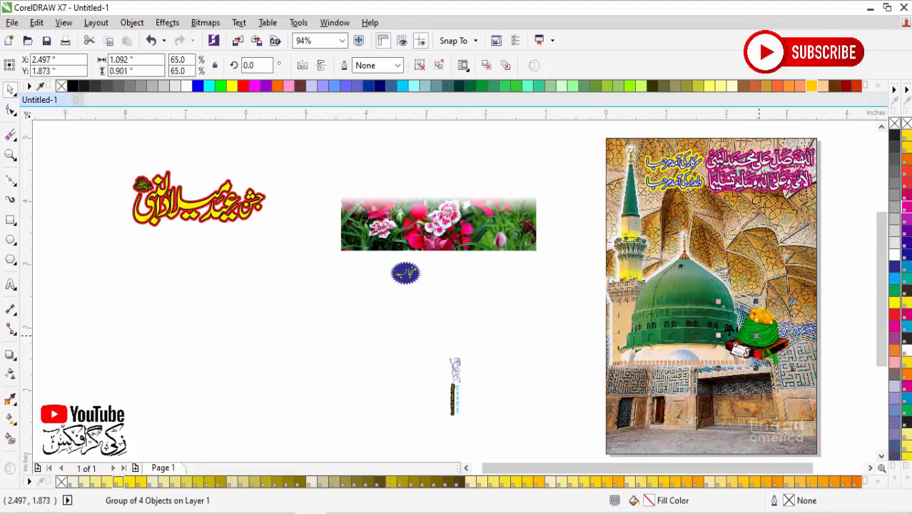
scroll(809, 381, "up", 3)
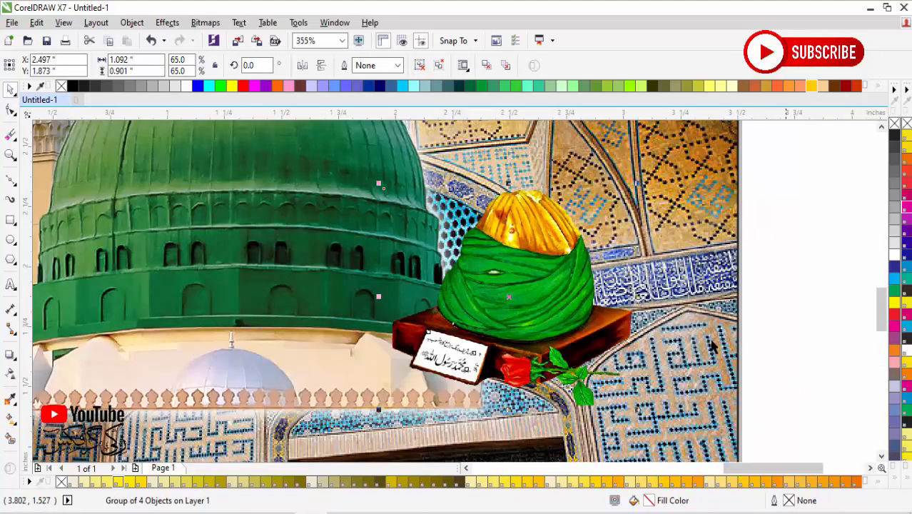
left_click_drag(559, 321, 568, 350)
scroll(580, 354, "down", 2)
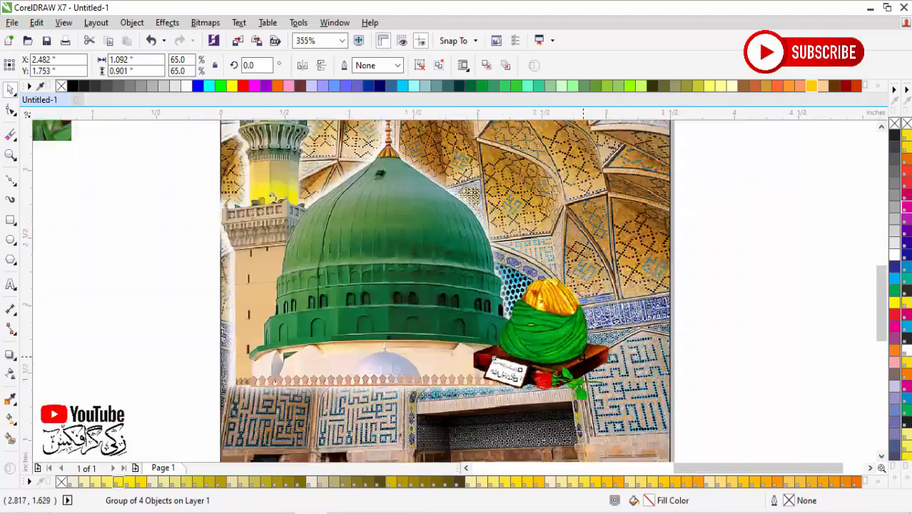
key("F4")
Step: Move the red and yellow main title calligraphy onto the poster, between the top calligraphy and the dome's tip
left_click(224, 238)
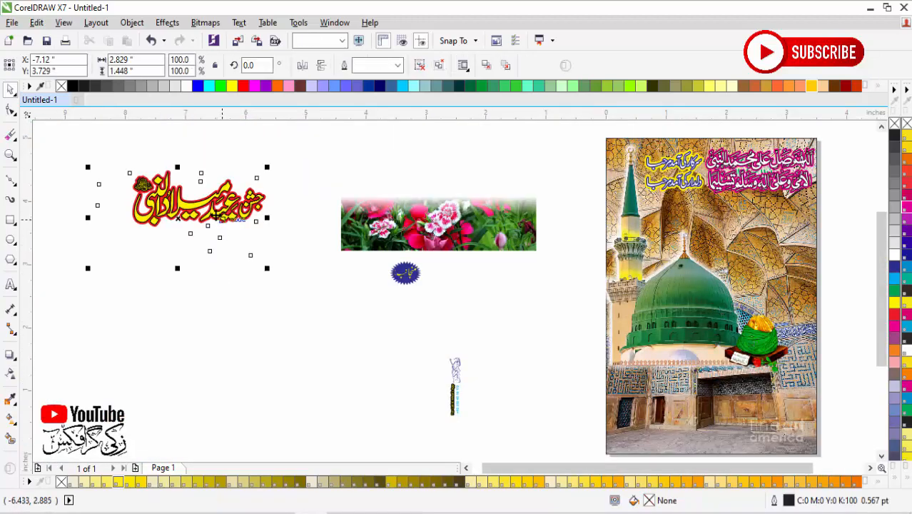
left_click_drag(225, 238, 748, 253)
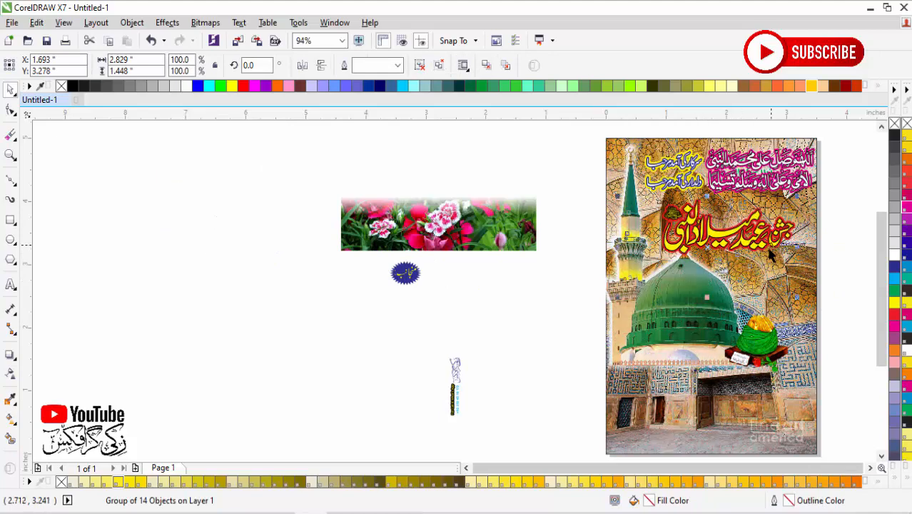
left_click_drag(822, 170, 612, 282)
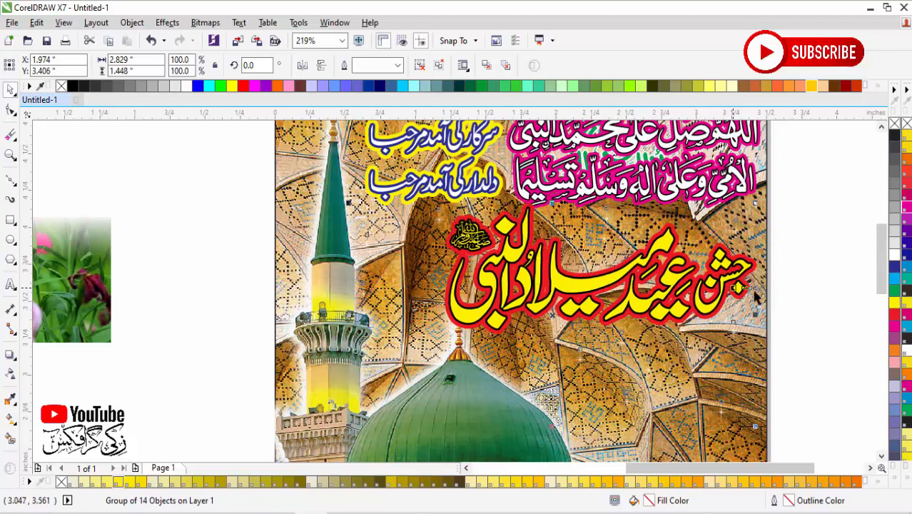
left_click(788, 299)
scroll(531, 331, "down", 2)
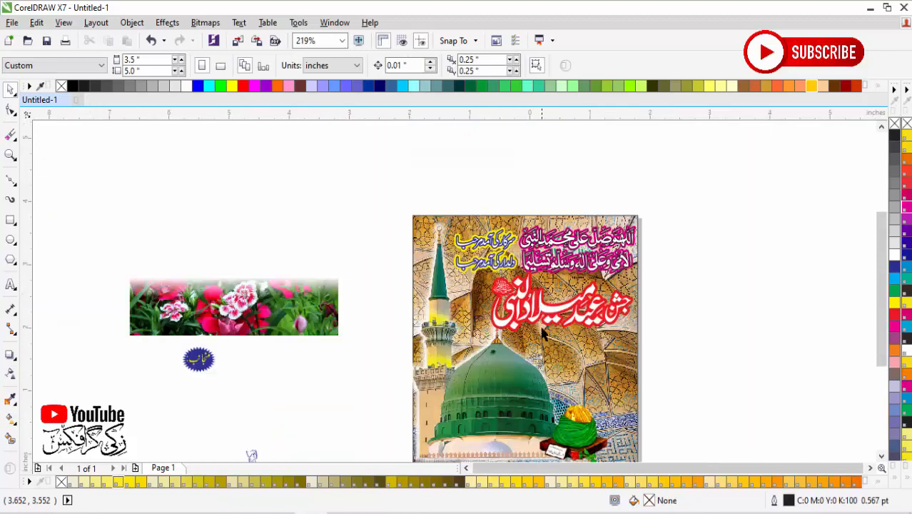
key("F4")
Step: Move the flower strip onto the bottom of the poster, starting at the background's left edge
key("F2")
left_click_drag(287, 182, 811, 458)
left_click_drag(283, 173, 571, 396)
key("F2")
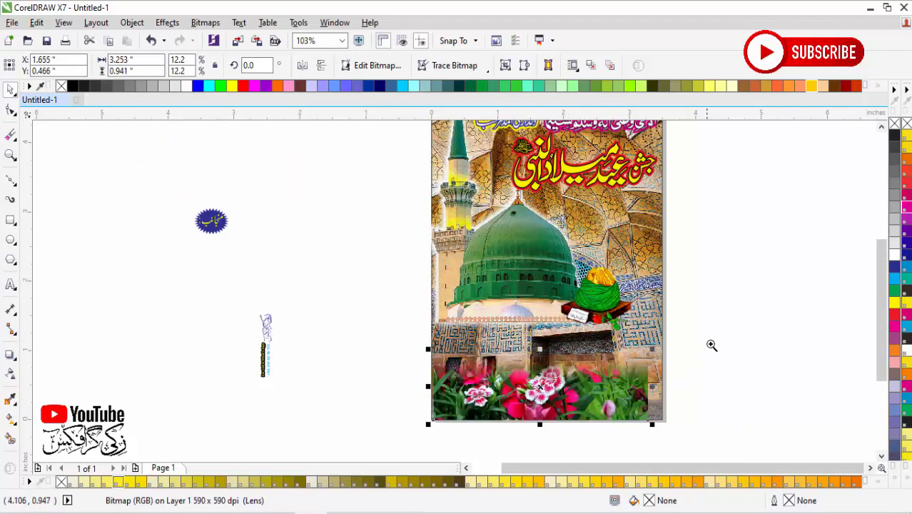
left_click_drag(711, 347, 393, 420)
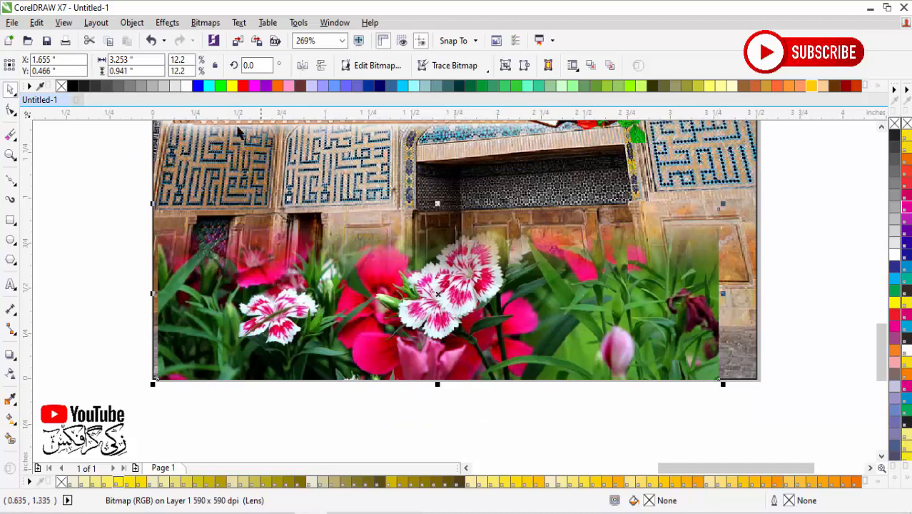
double_click(147, 71)
type("5")
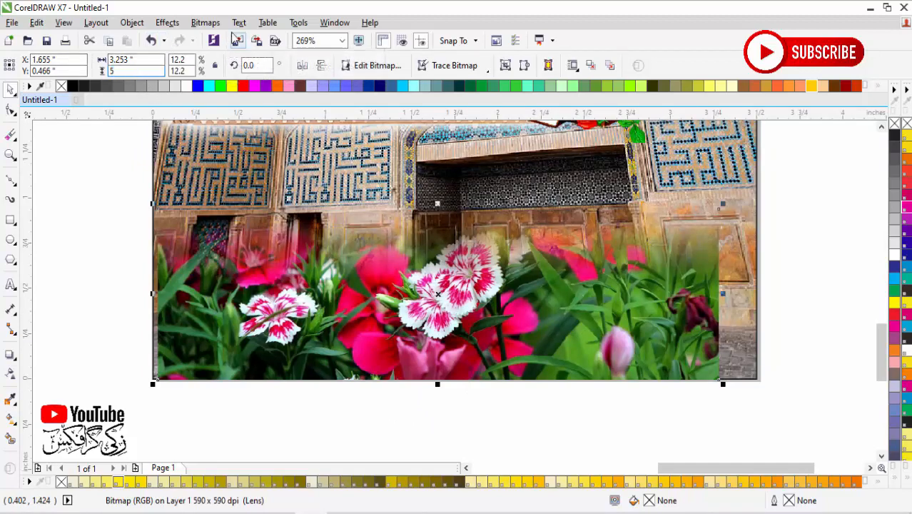
key("Return")
key("ctrl+z")
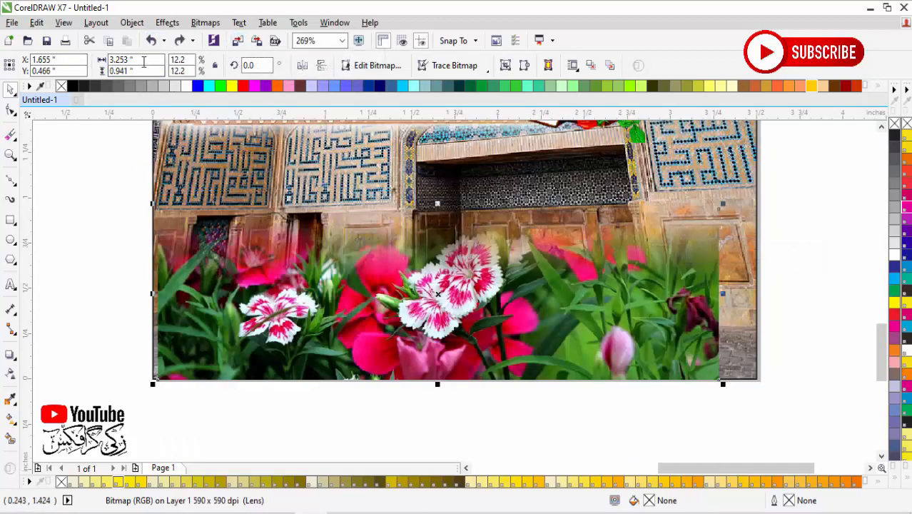
Step: Stretch the flower strip to the page's full width and centre it horizontally on the background
key("Return")
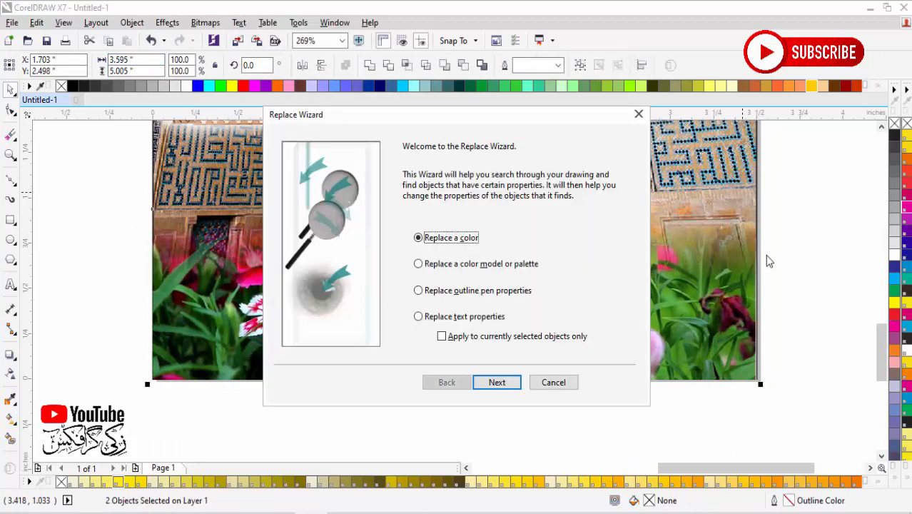
left_click(554, 383)
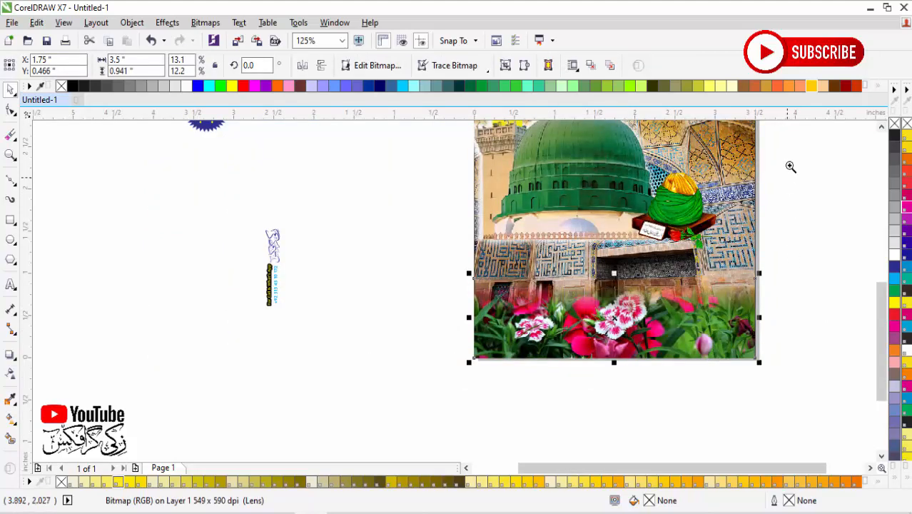
Step: Draw a rectangle about 3.67 inches wide across the wall above the flowers and reduce its height to about 0.64 inches
left_click_drag(791, 166, 399, 353)
key("F6")
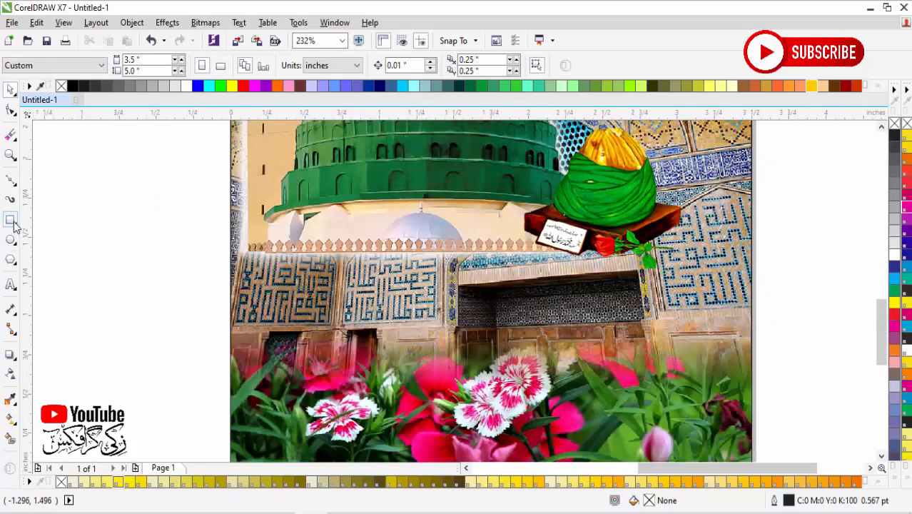
left_click_drag(212, 260, 759, 369)
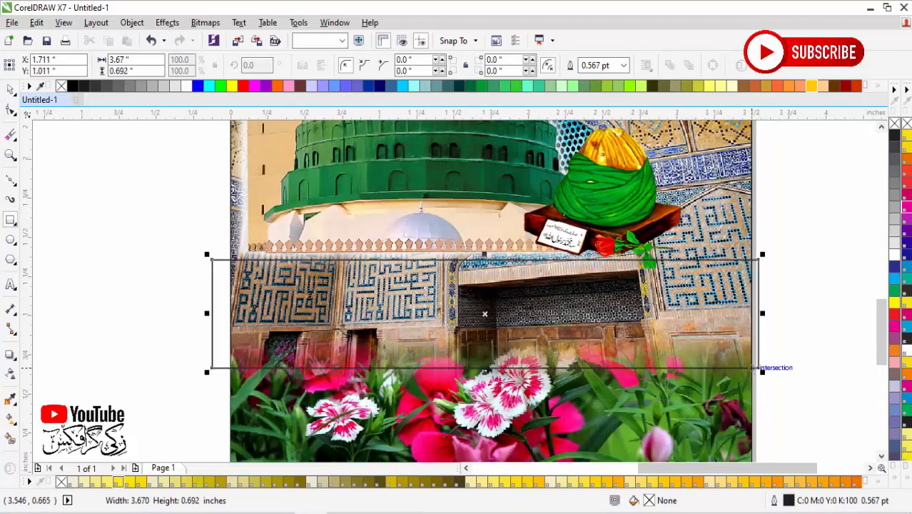
left_click_drag(488, 262, 488, 264)
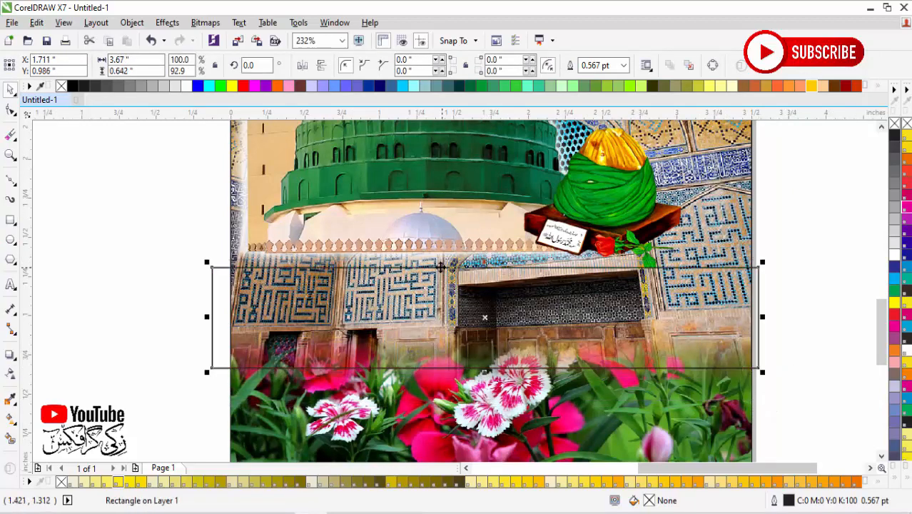
Step: Apply a Single Arc envelope to the rectangle and bow its upper and lower edges downward
left_click(12, 112)
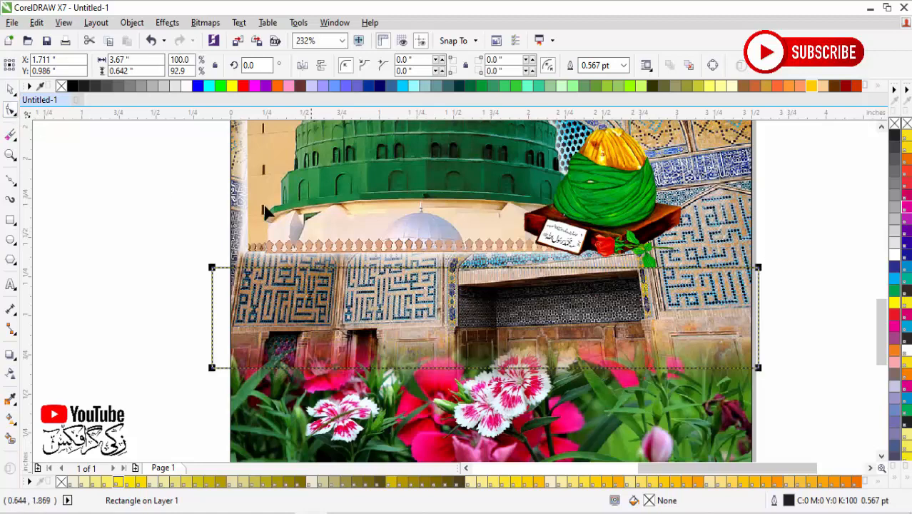
left_click(11, 354)
left_click(15, 359)
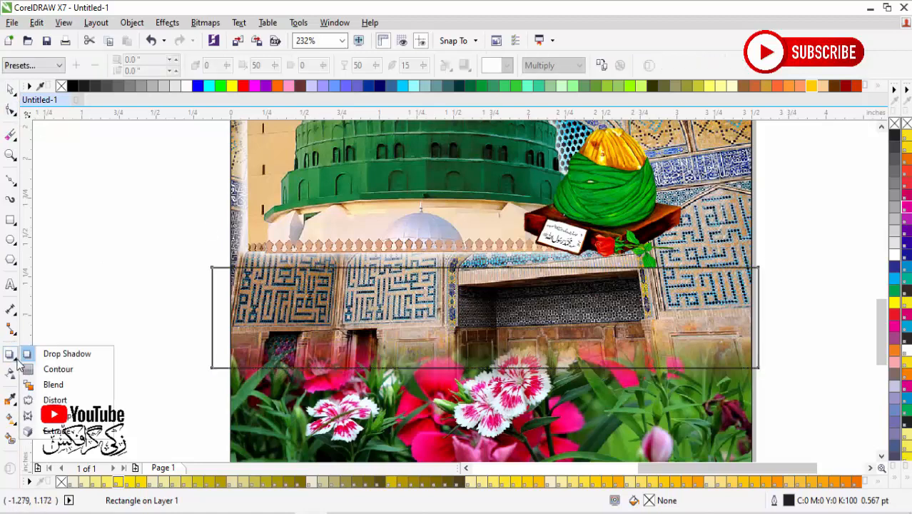
left_click(57, 415)
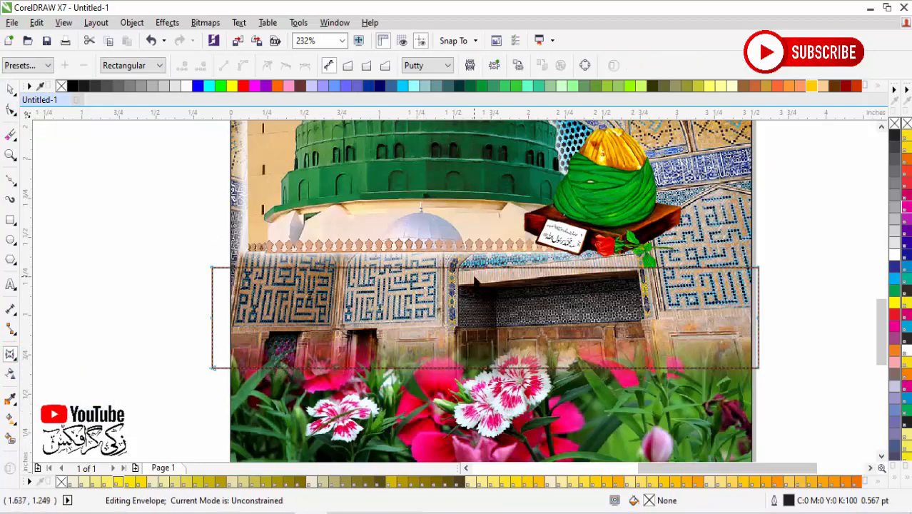
left_click(366, 66)
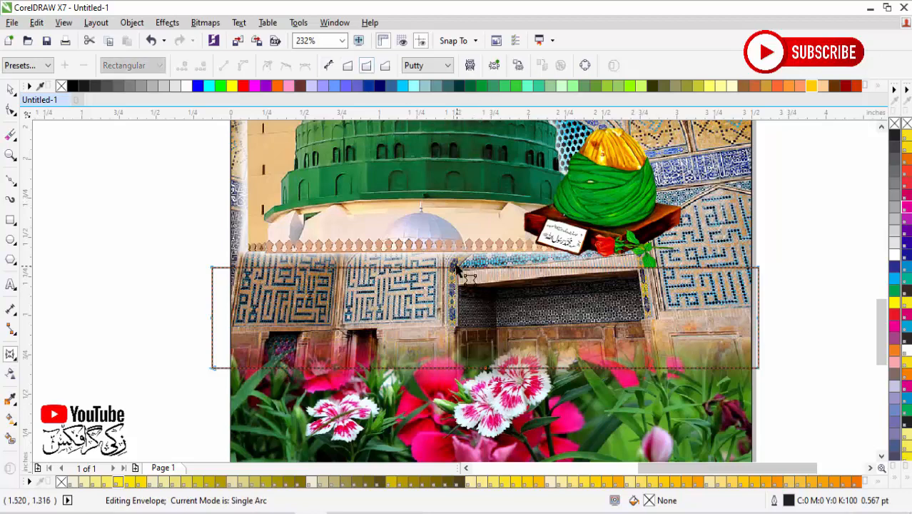
left_click(485, 374)
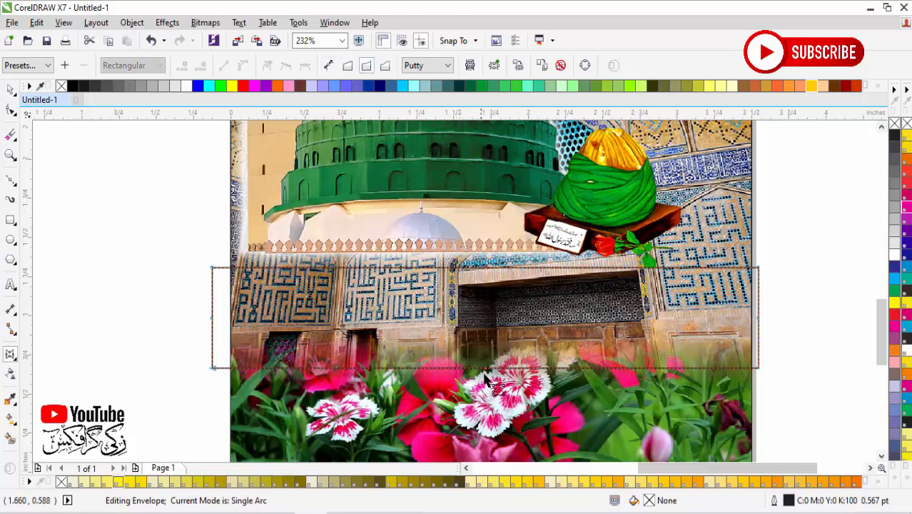
left_click_drag(485, 274, 484, 303)
key("space")
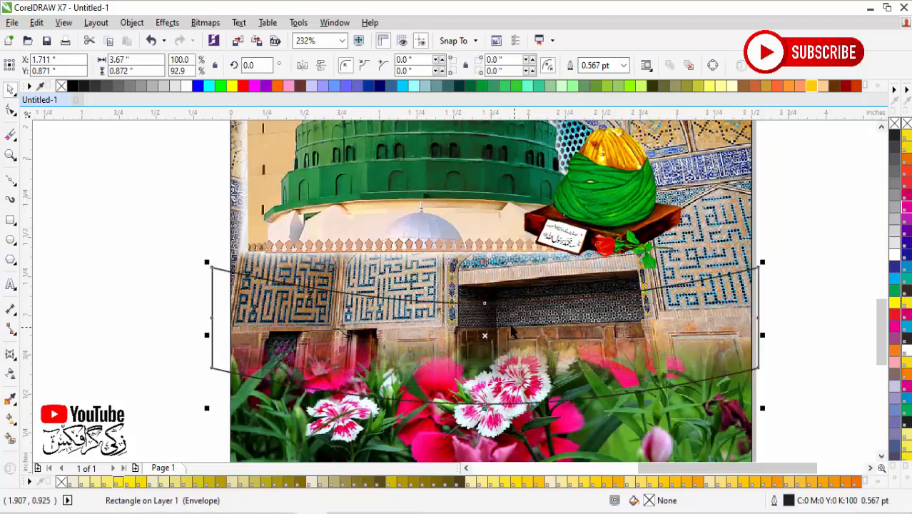
Step: Raise the curved band over the wall, rotate it clockwise to about 354° and shift it slightly left across the page
left_click_drag(485, 335, 491, 303)
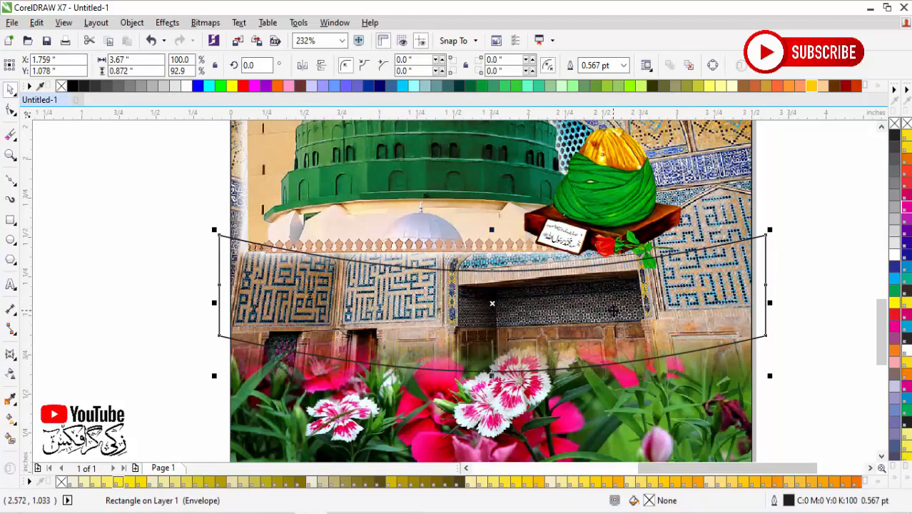
left_click(492, 304)
left_click_drag(770, 232, 768, 261)
key("space")
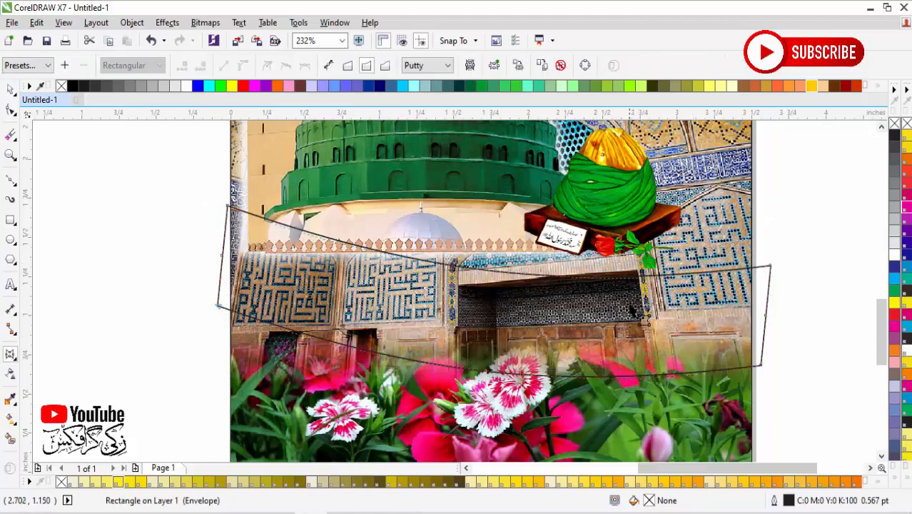
key("space")
mouse_move(494, 291)
left_mouse_down()
mouse_move(491, 300)
mouse_move(484, 293)
left_mouse_up()
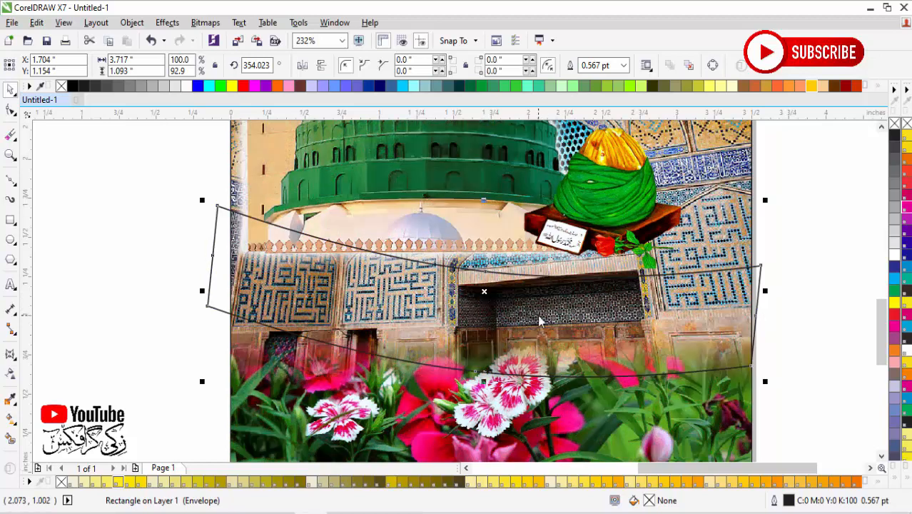
Step: Give the curved band a linear fountain fill and set its start colour to Blue from the CMYK Palette
key("F11")
left_click(210, 331)
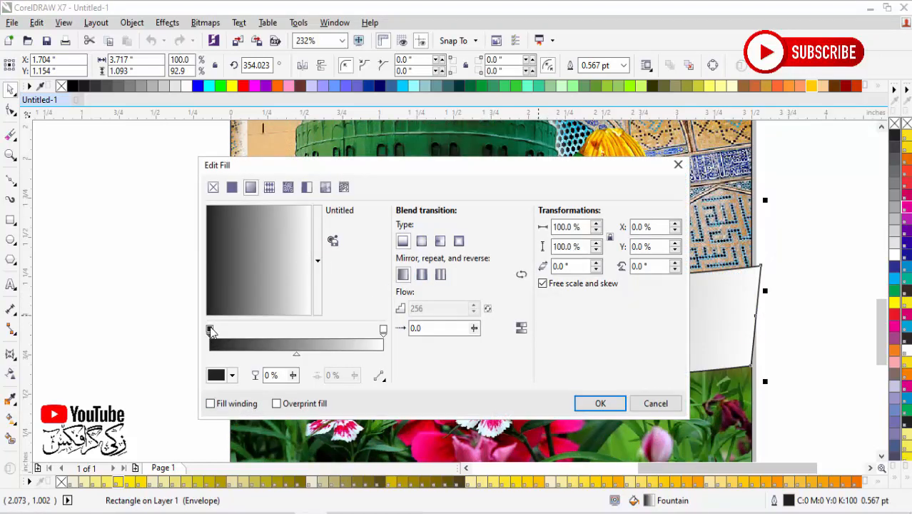
left_click(233, 375)
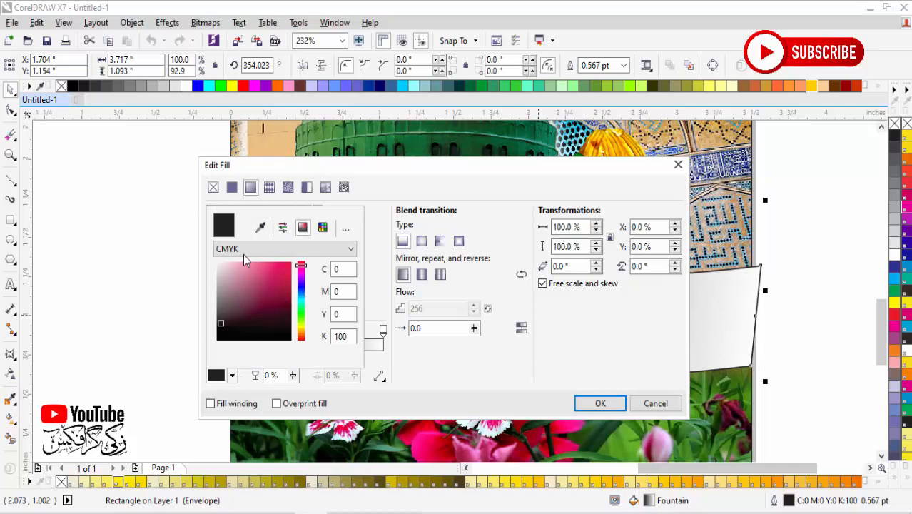
left_click(322, 227)
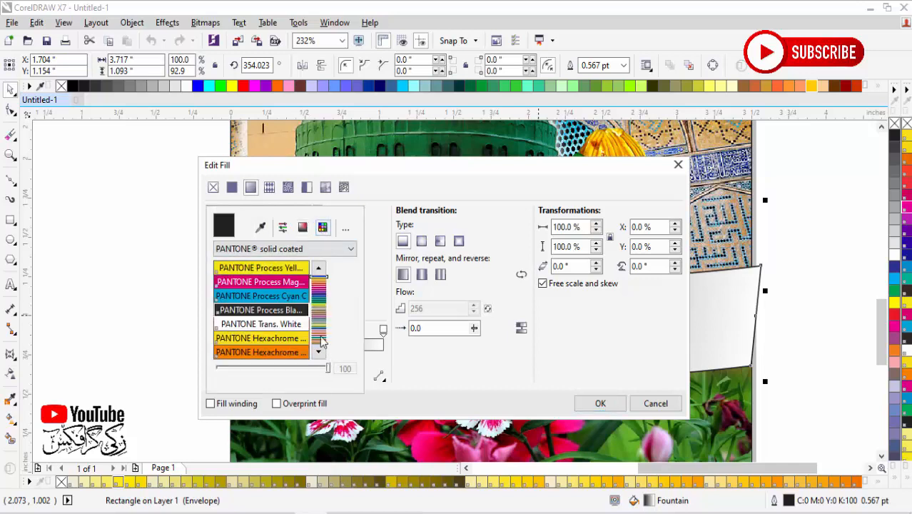
left_click(317, 253)
scroll(325, 407, "down", 5)
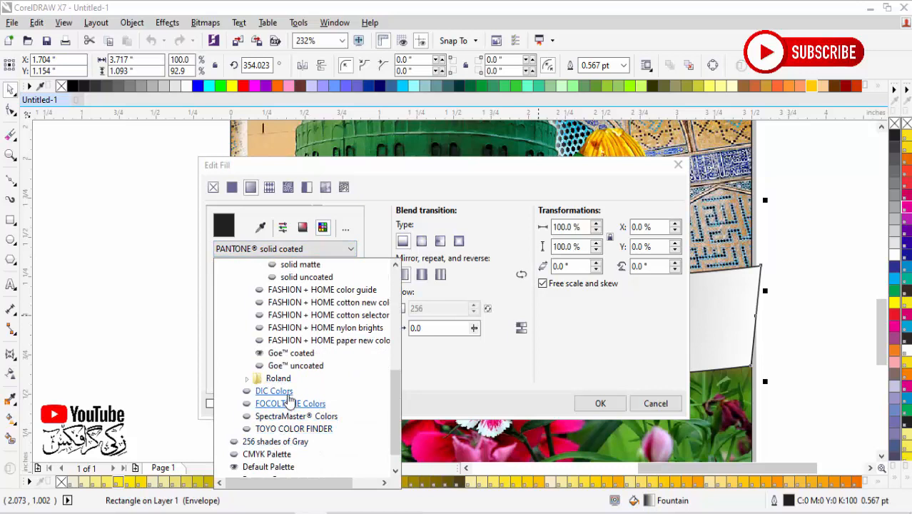
scroll(289, 400, "up", 1)
scroll(324, 404, "down", 1)
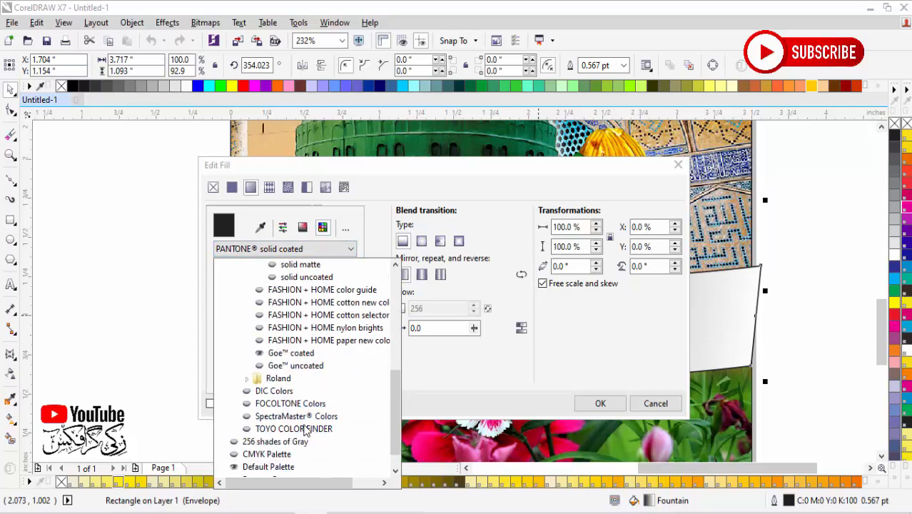
left_click(261, 457)
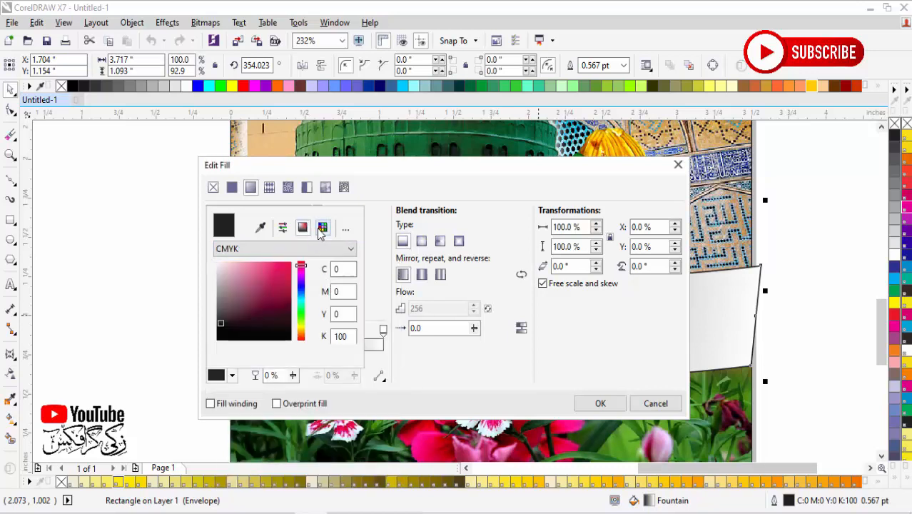
left_click(321, 231)
left_click(321, 289)
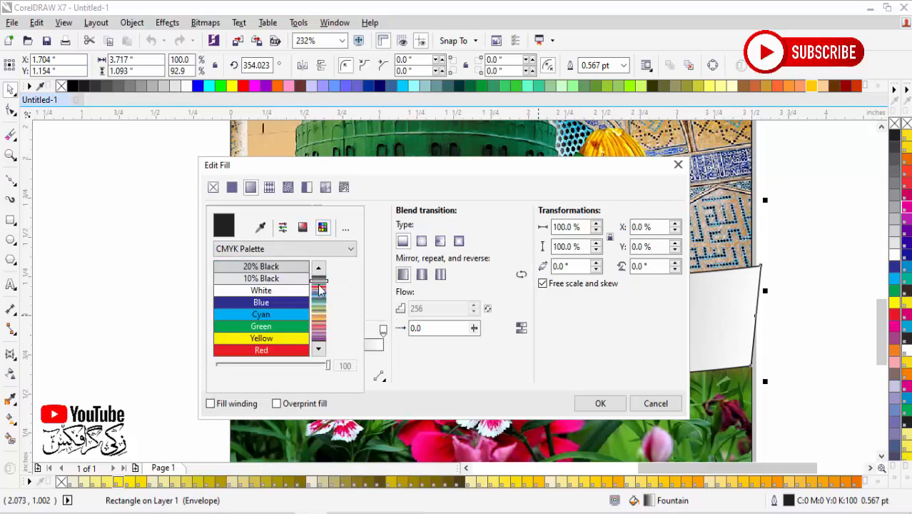
left_click(306, 302)
Step: Set the fountain fill's end colour to purple for the curved band and apply the blue-to-purple gradient
left_click(371, 368)
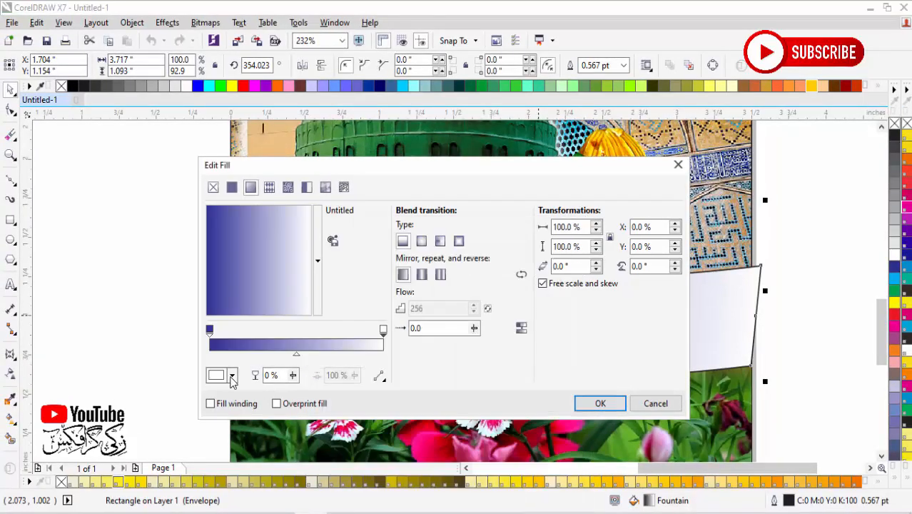
left_click(232, 377)
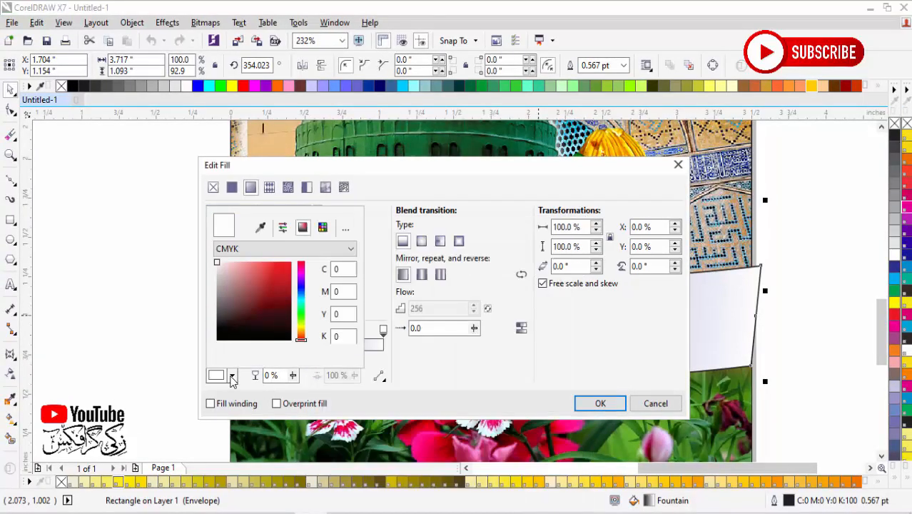
left_click(301, 278)
left_click(286, 299)
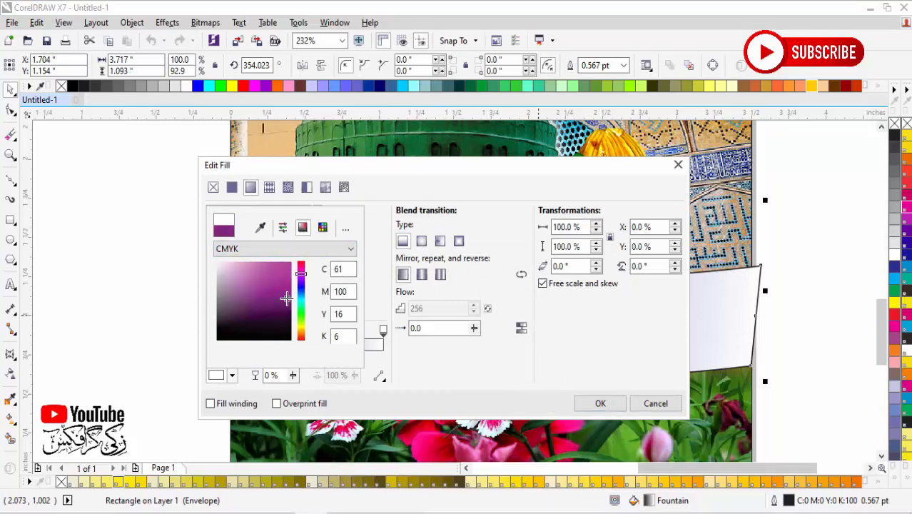
left_click(403, 357)
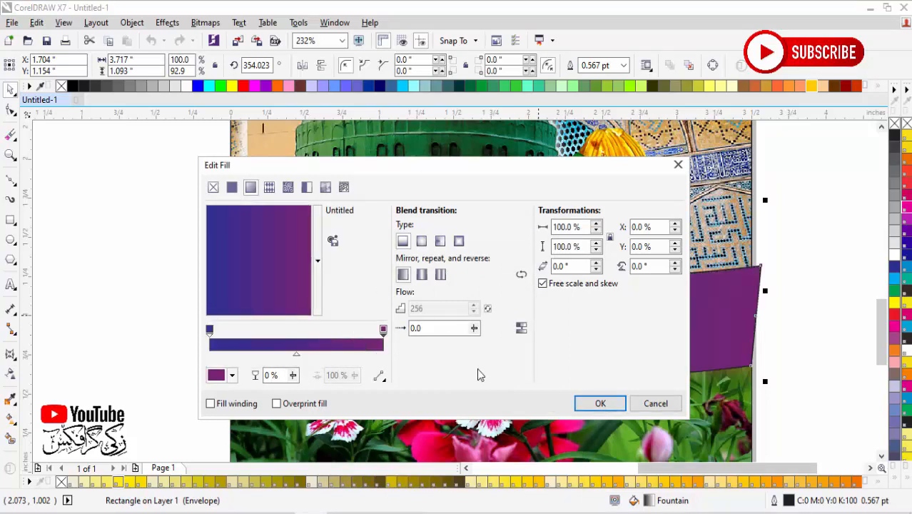
left_click(600, 404)
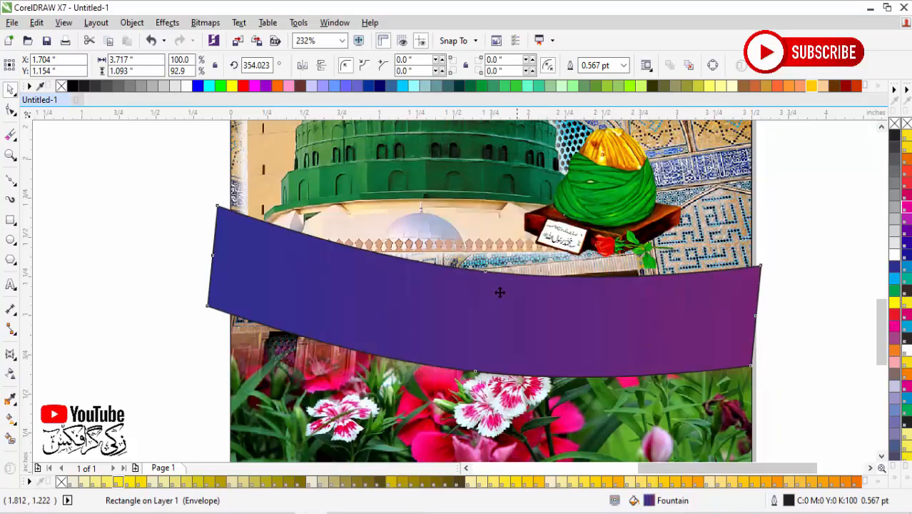
left_click(841, 334)
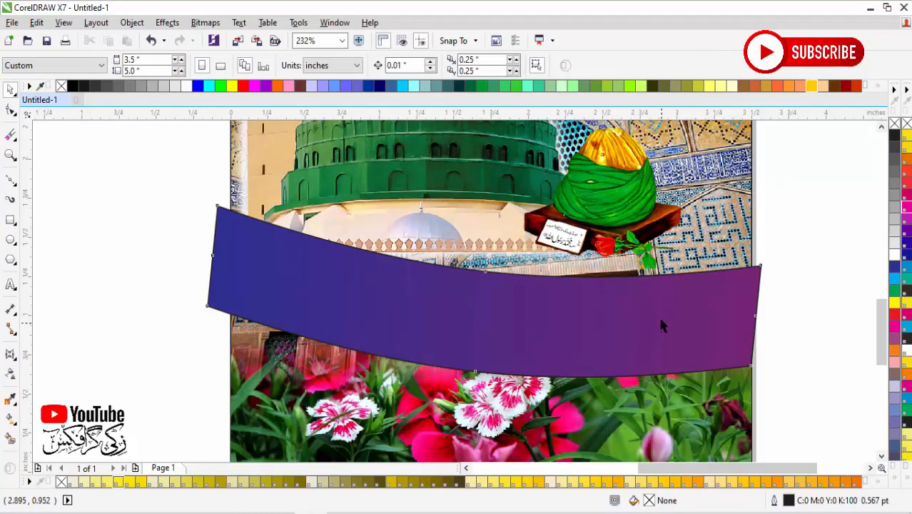
Step: Move the gradient band straight down so that its lower edge overlaps the top of the flowers
left_click_drag(661, 326, 639, 364)
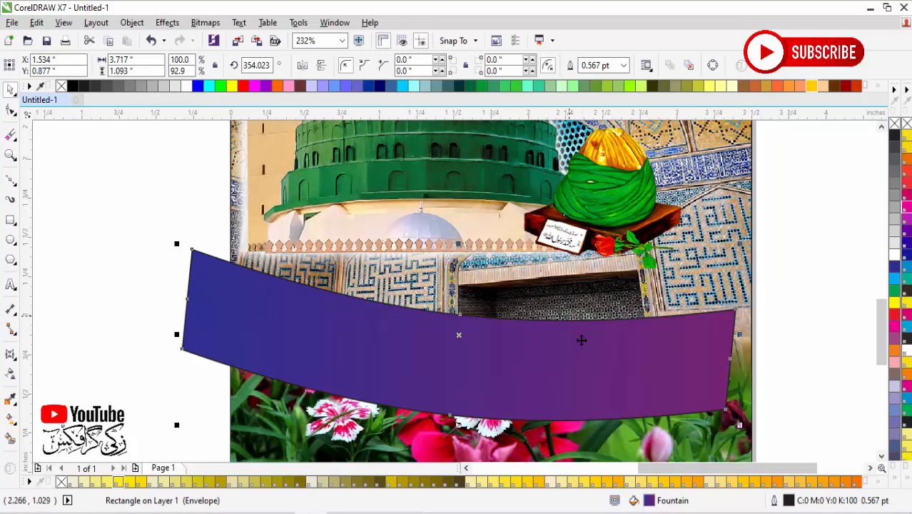
key("ctrl+z")
left_click_drag(581, 313, 581, 382)
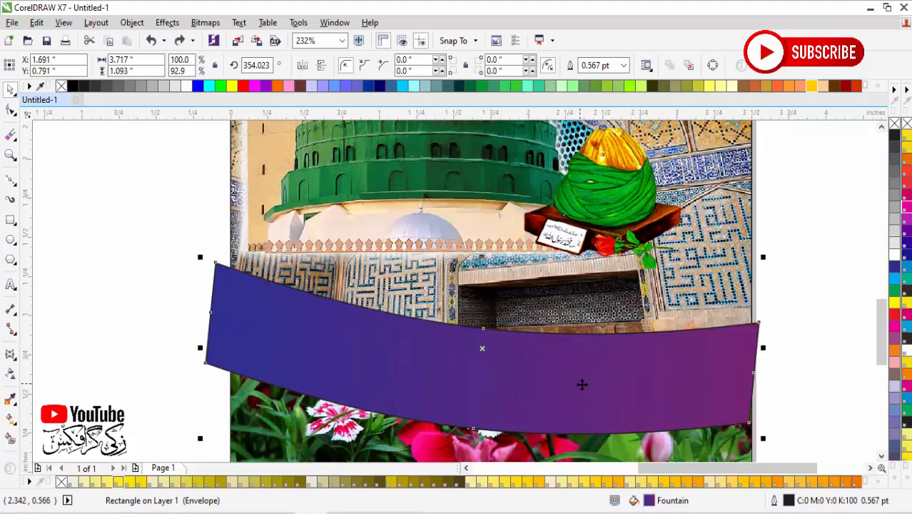
Step: Try setting the gradient band's rotation to 0° and undo the change
double_click(266, 66)
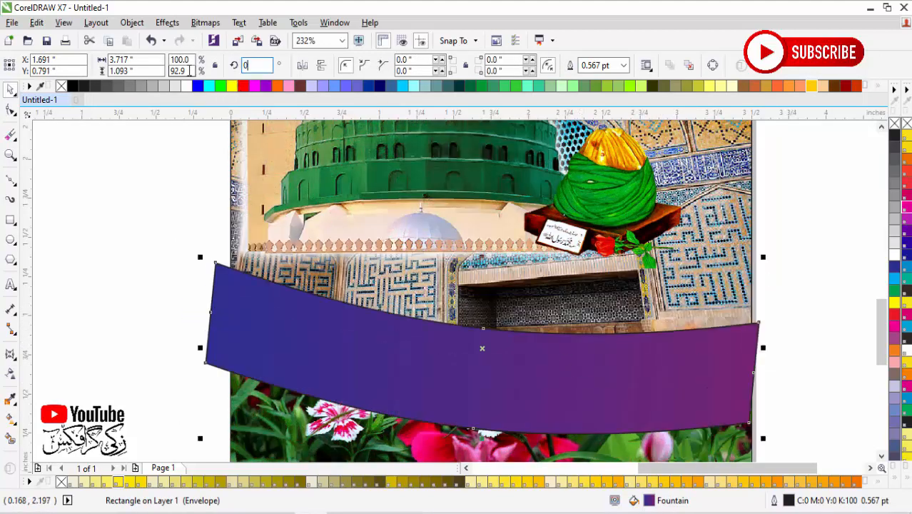
key("Return")
key("ctrl+z")
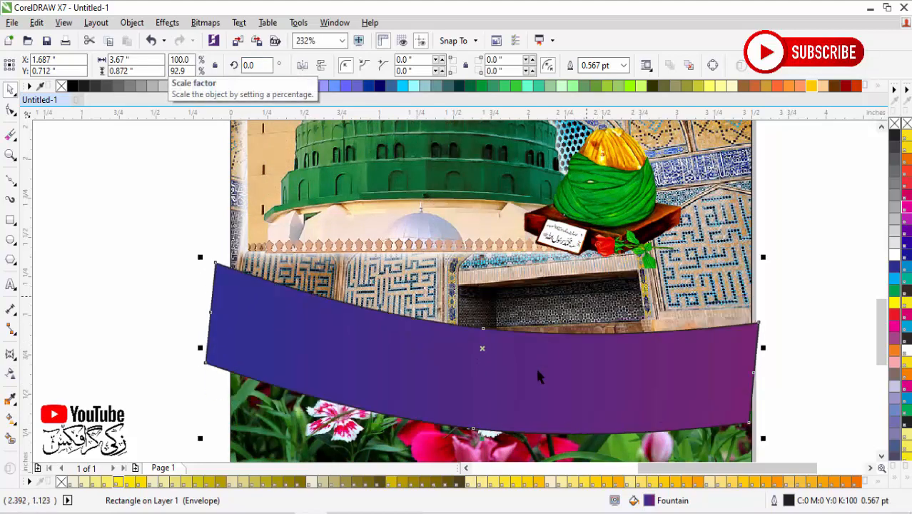
Step: Duplicate the gradient band, place the copy above the original with a gap between them, and fill the copy with solid green
left_click_drag(541, 370, 544, 230)
right_click(544, 230)
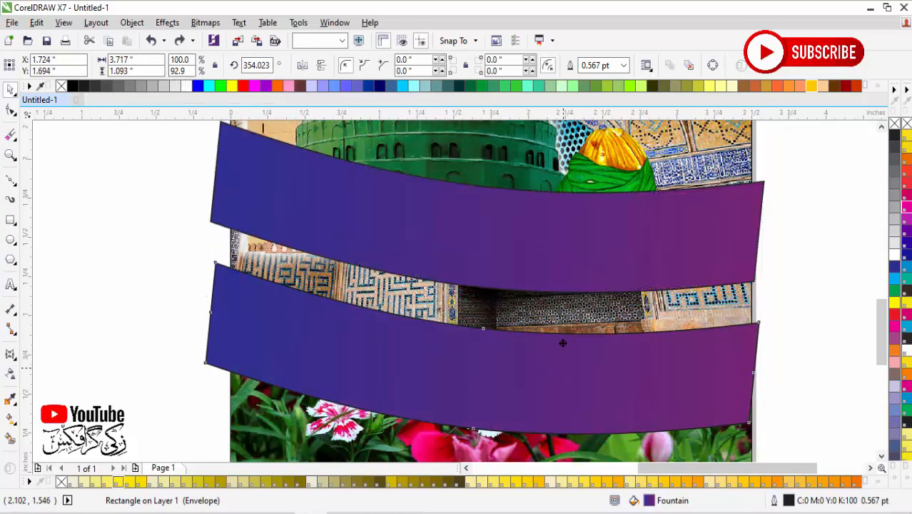
left_click_drag(563, 342, 580, 364)
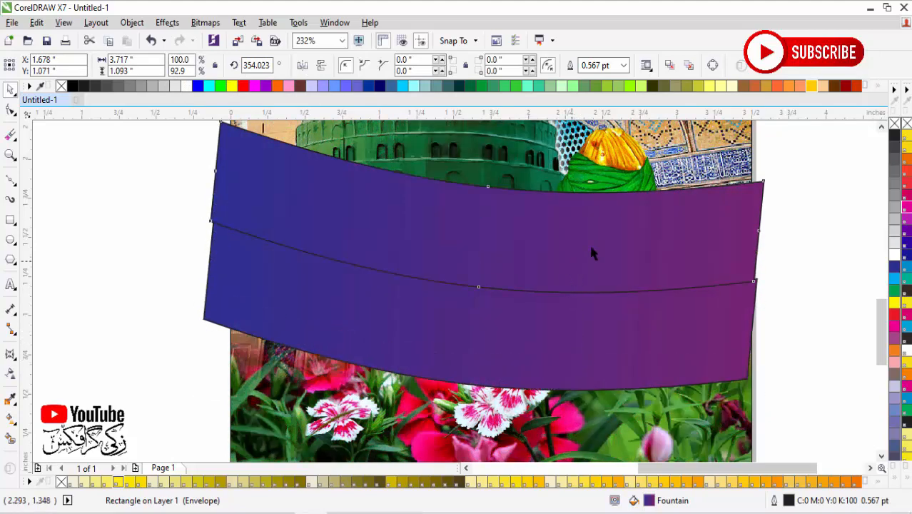
left_click_drag(591, 252, 594, 213)
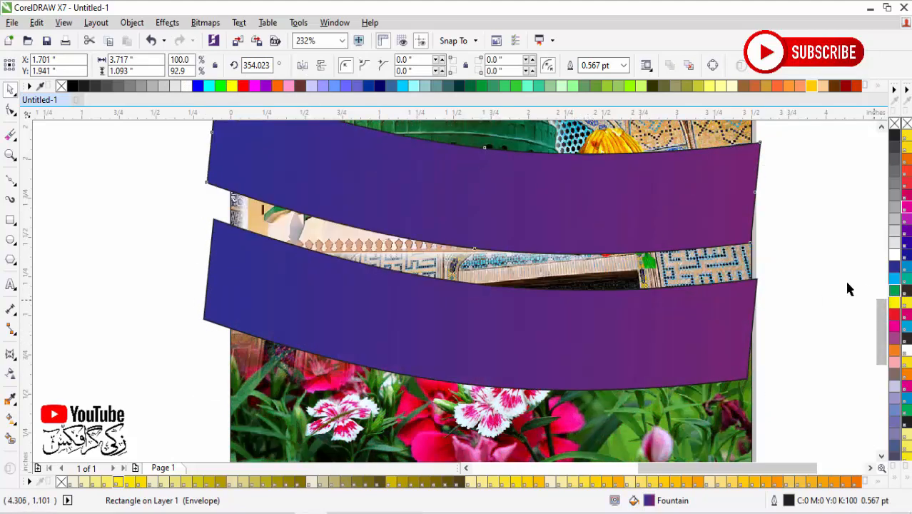
left_click(894, 290)
Step: Widen the lower gradient band to about 3.82 inches and try to PowerClip it inside the poster frame
left_click(663, 315)
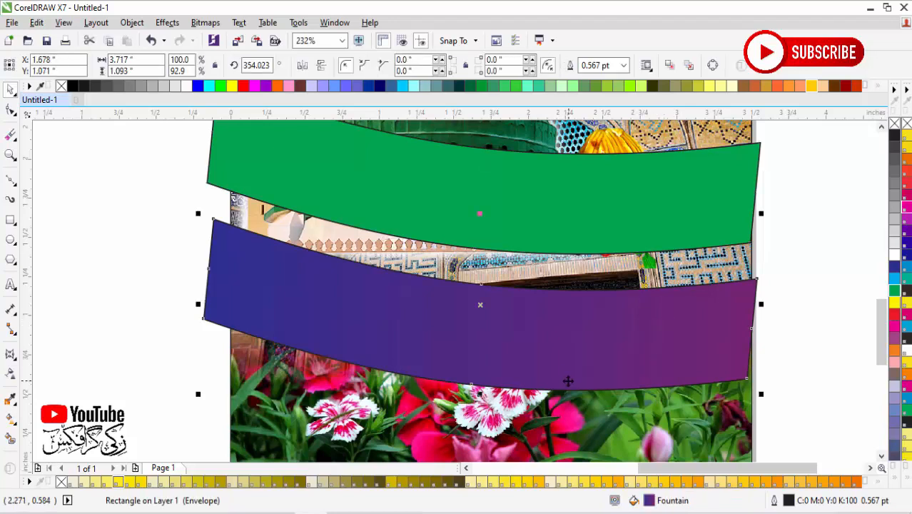
left_click_drag(764, 306, 776, 305)
right_click(760, 305)
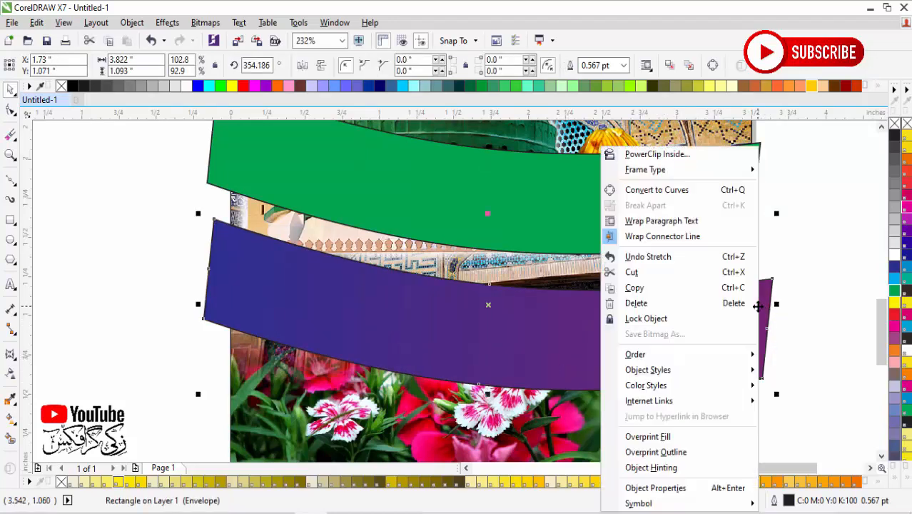
left_click(682, 157)
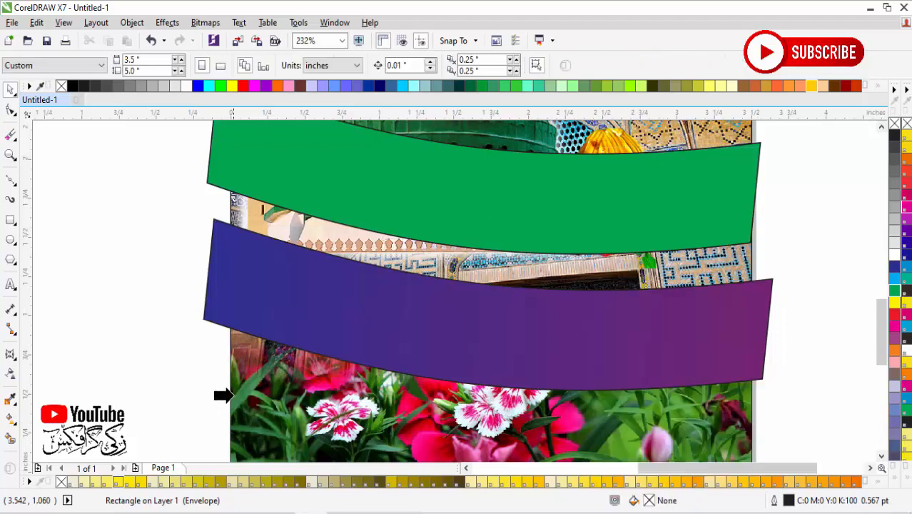
left_click(237, 401)
left_click(443, 293)
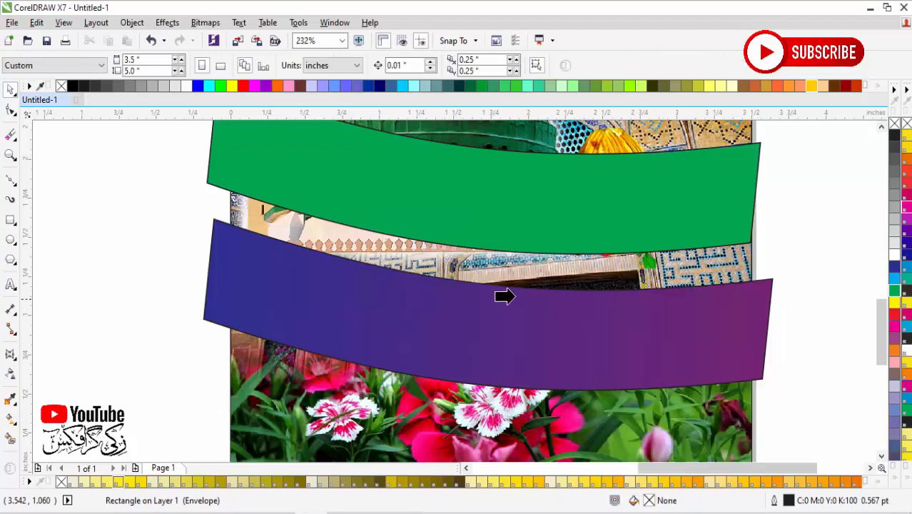
left_click(228, 345)
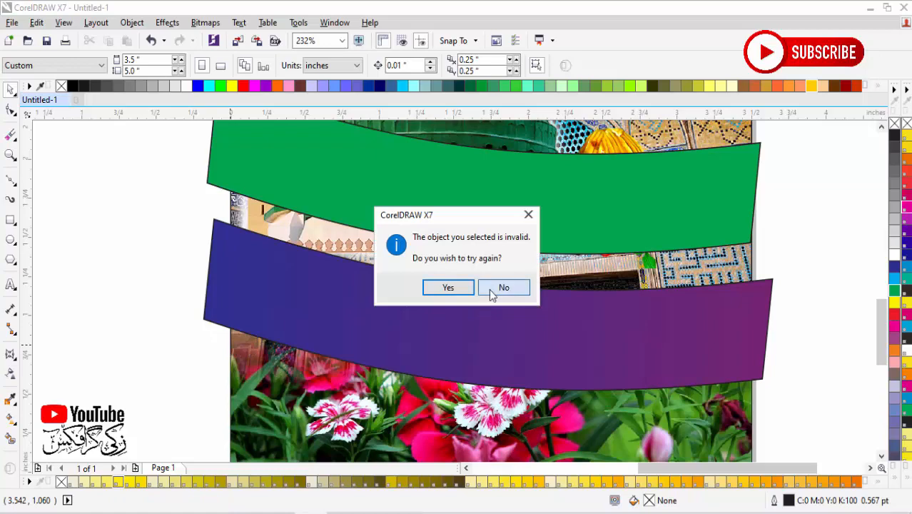
left_click(503, 287)
Step: Move the background artwork and green band off the page, and PowerClip the gradient band inside the page-sized rectangle
scroll(496, 346, "down", 2)
scroll(501, 291, "down", 2)
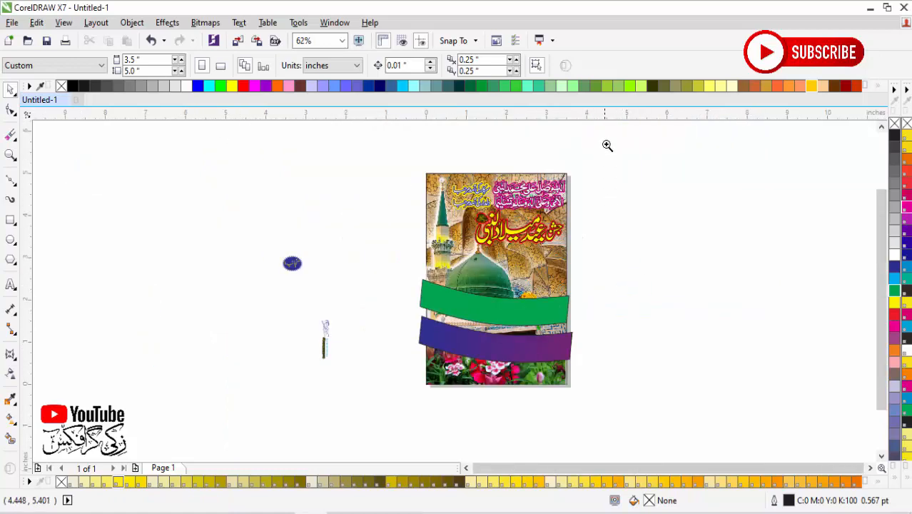
left_click_drag(606, 145, 407, 382)
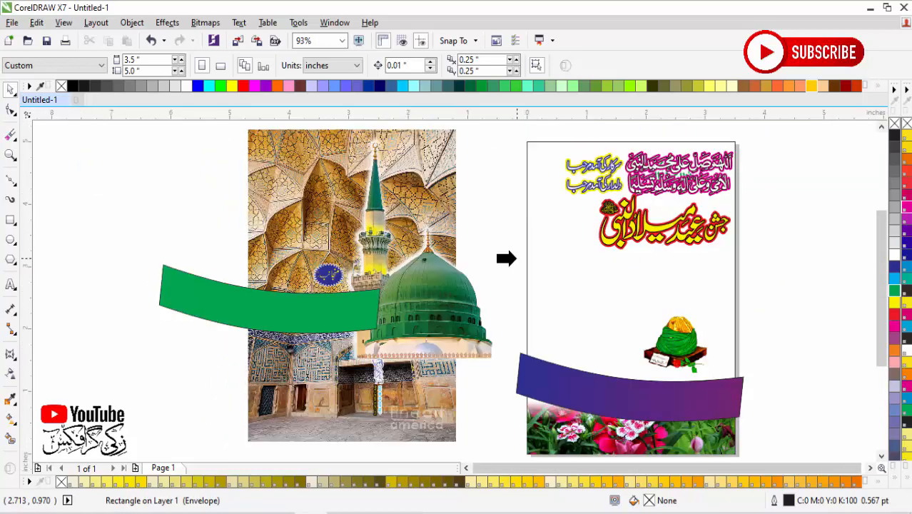
left_click(517, 254)
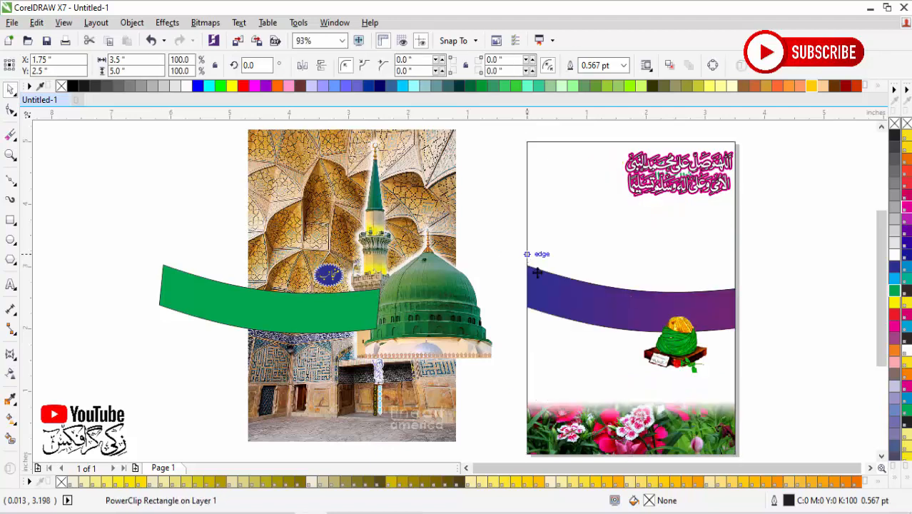
Step: PowerClip the green band inside the same 3.5 by 5 inch page rectangle
left_click(348, 322)
right_click(362, 288)
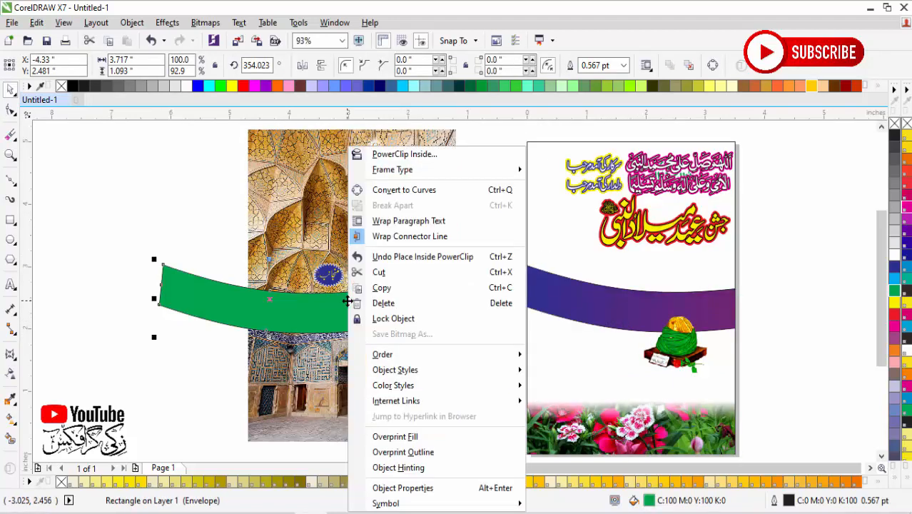
left_click(372, 152)
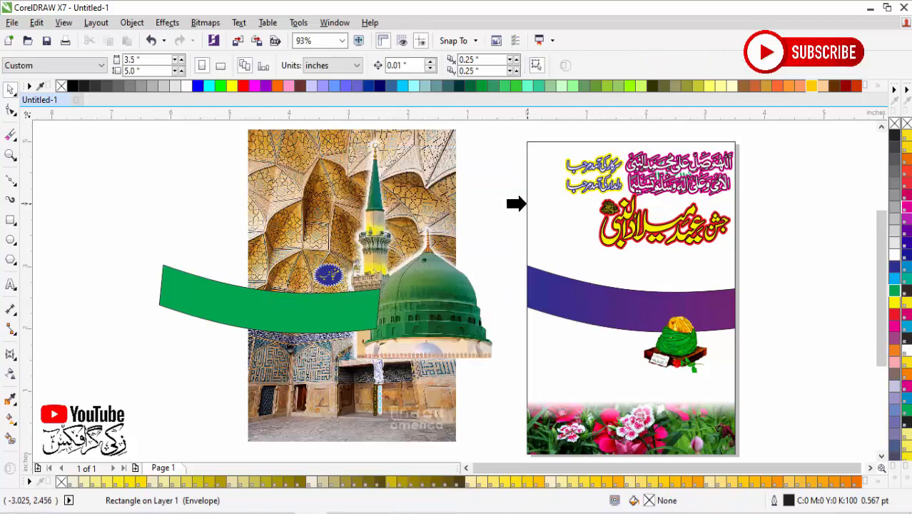
left_click(526, 205)
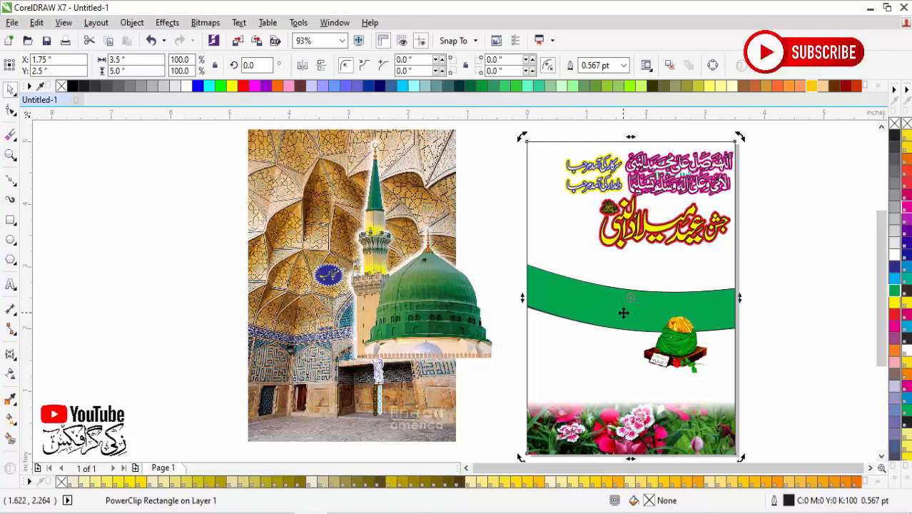
Step: Open the page rectangle's PowerClip contents for editing and move the gradient band down below the green band
right_click(624, 313)
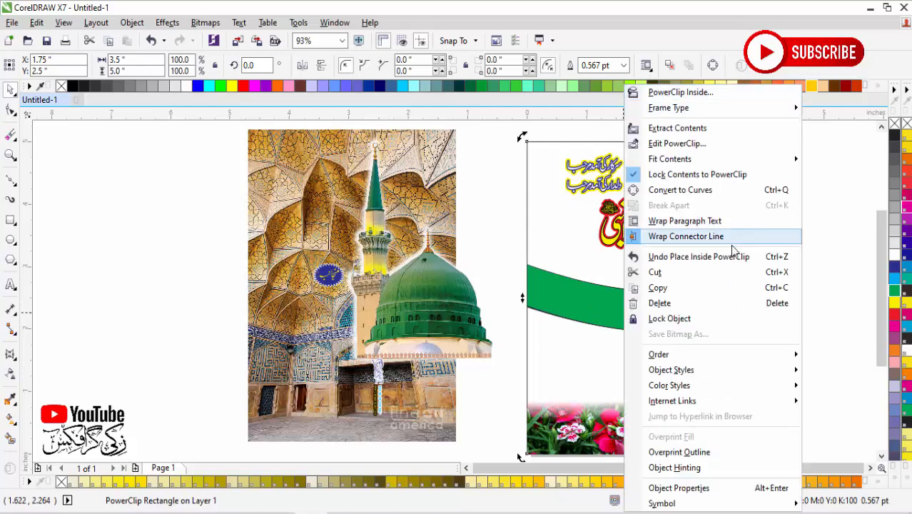
key("Escape")
scroll(734, 358, "down", 3)
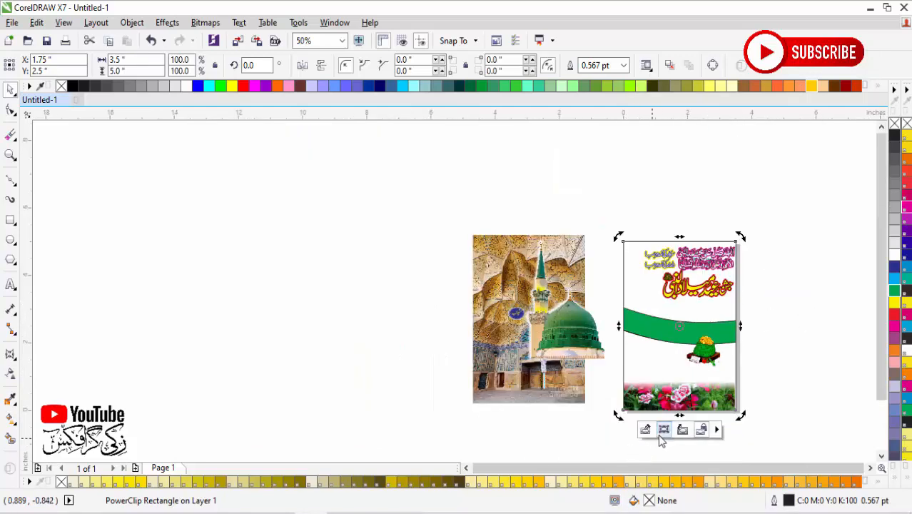
left_click(645, 429)
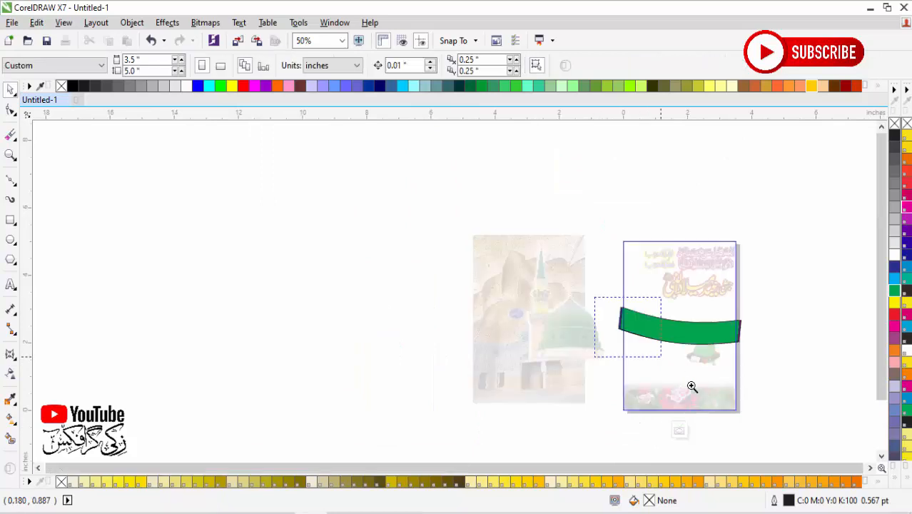
left_click_drag(691, 386, 760, 418)
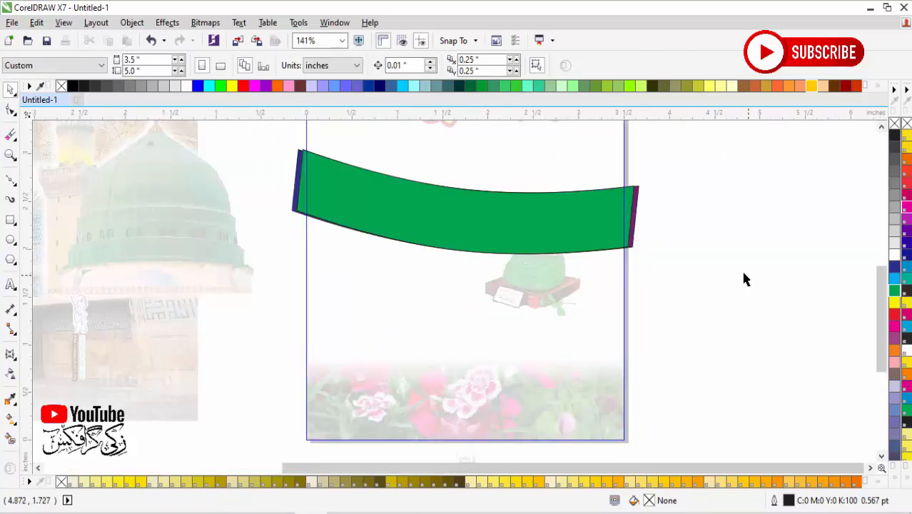
left_click_drag(633, 245, 636, 362)
Step: Set the green band's rotation to 0° within the PowerClip contents
left_click(575, 230)
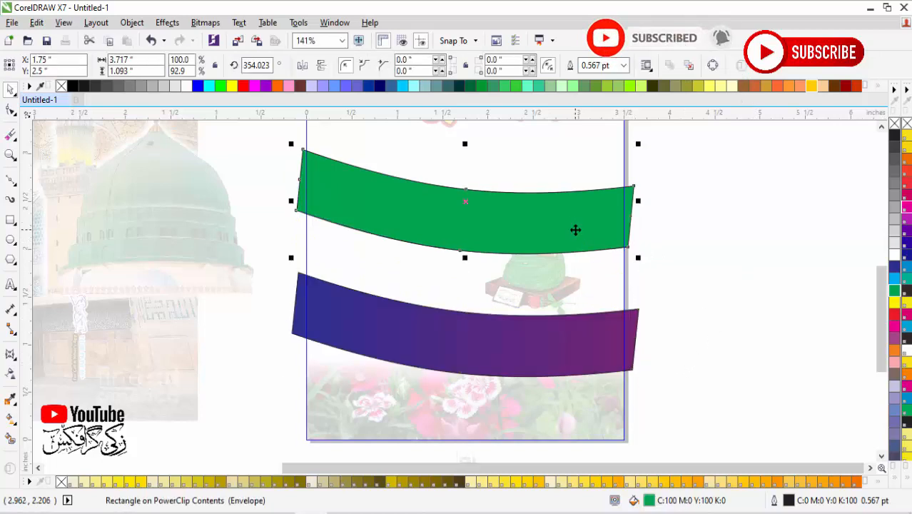
double_click(272, 67)
type("0")
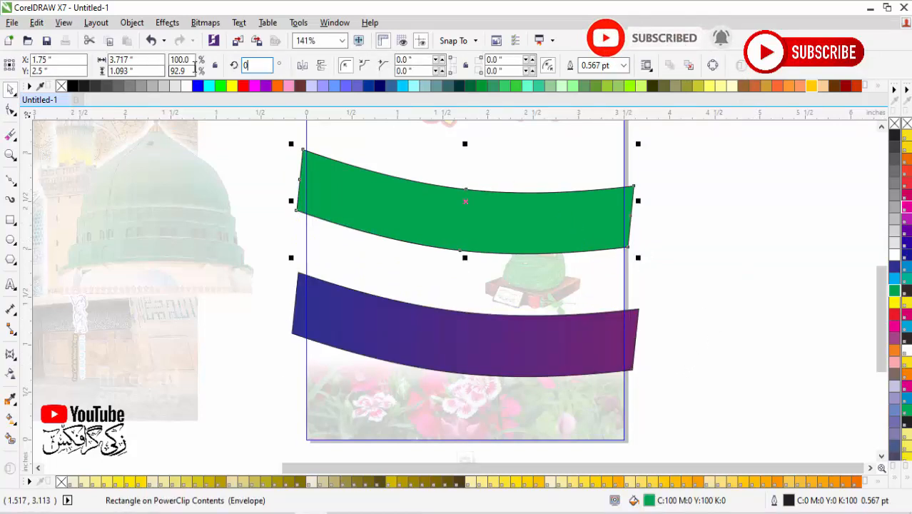
key("Return")
Step: Move the green band down over the gradient band and stretch its height to about 1.165 inches
left_click_drag(468, 214, 468, 342)
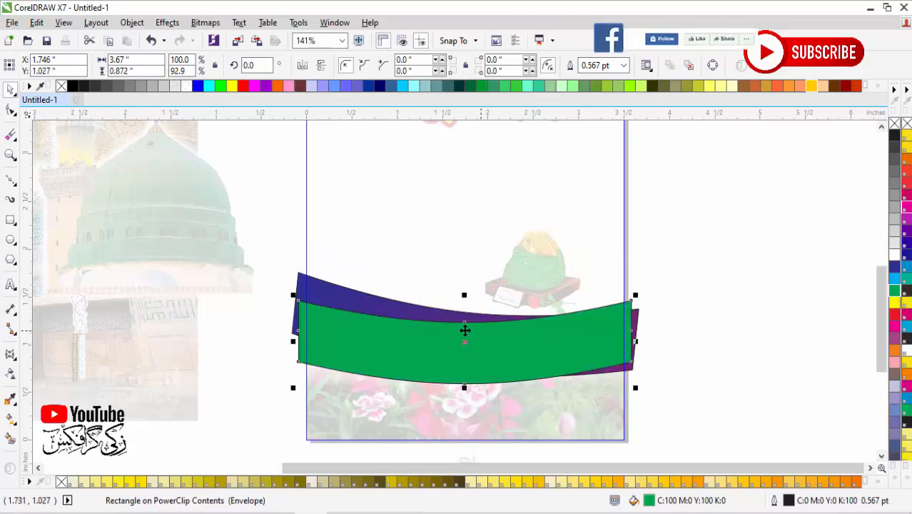
left_click_drag(466, 297, 464, 282)
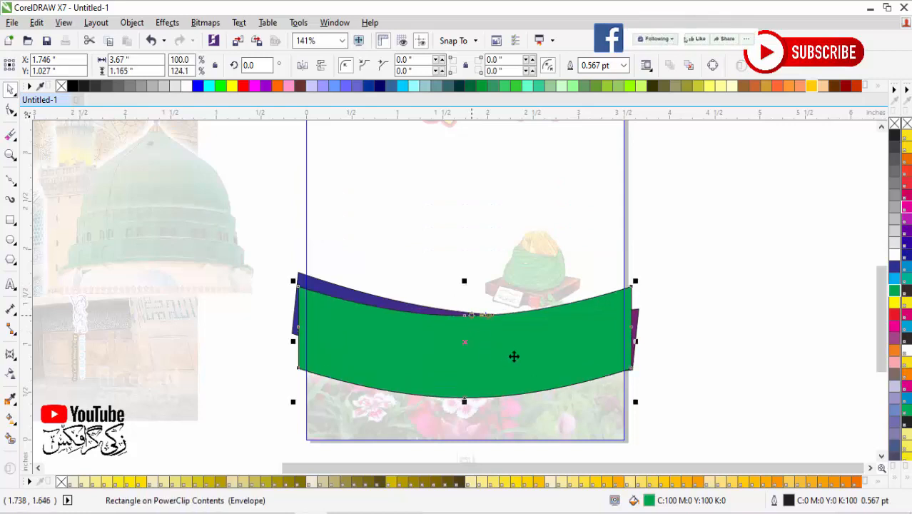
left_click(661, 347)
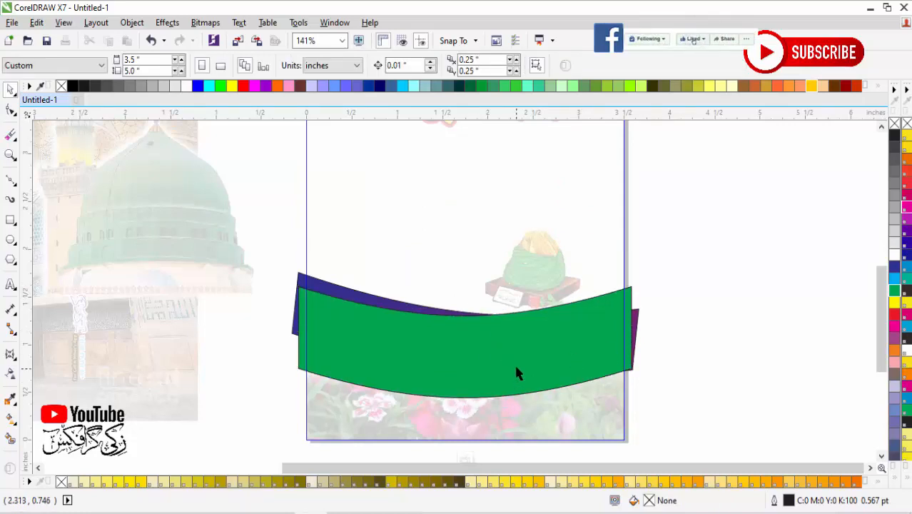
key("F2")
left_click_drag(282, 260, 733, 418)
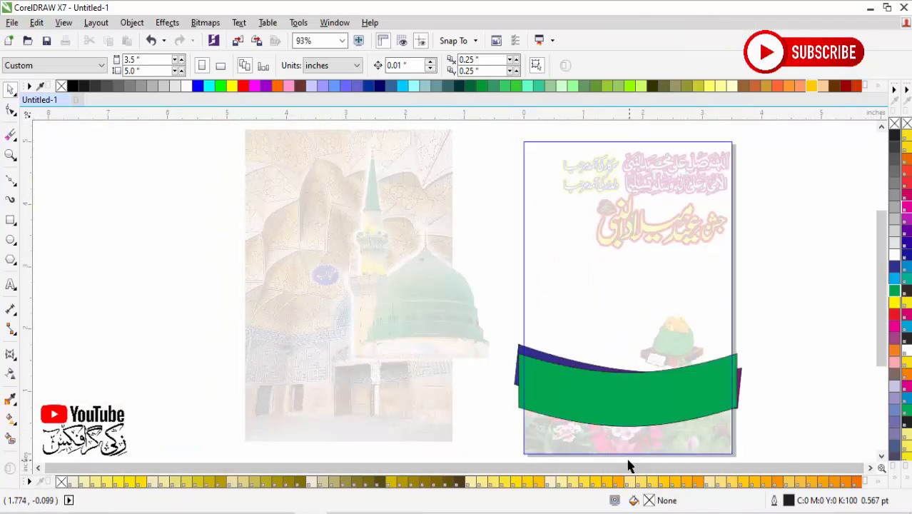
scroll(621, 451, "down", 2)
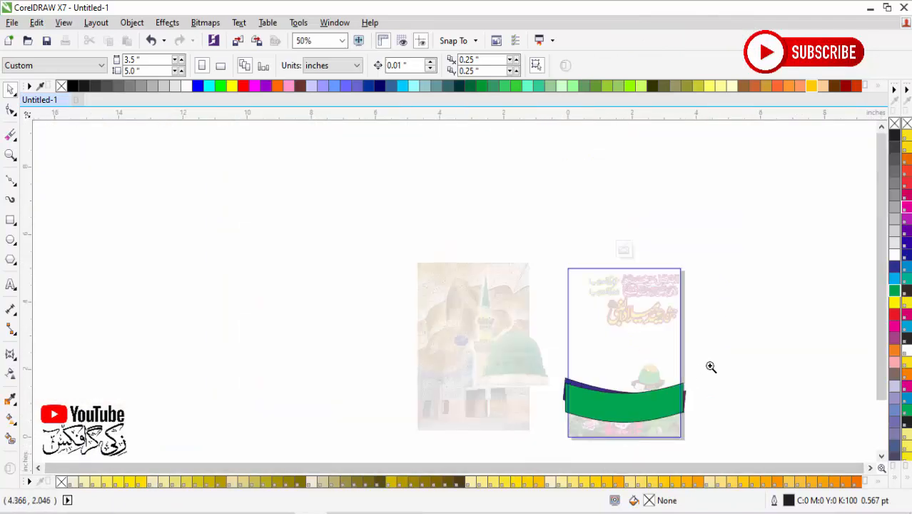
left_click_drag(710, 366, 509, 439)
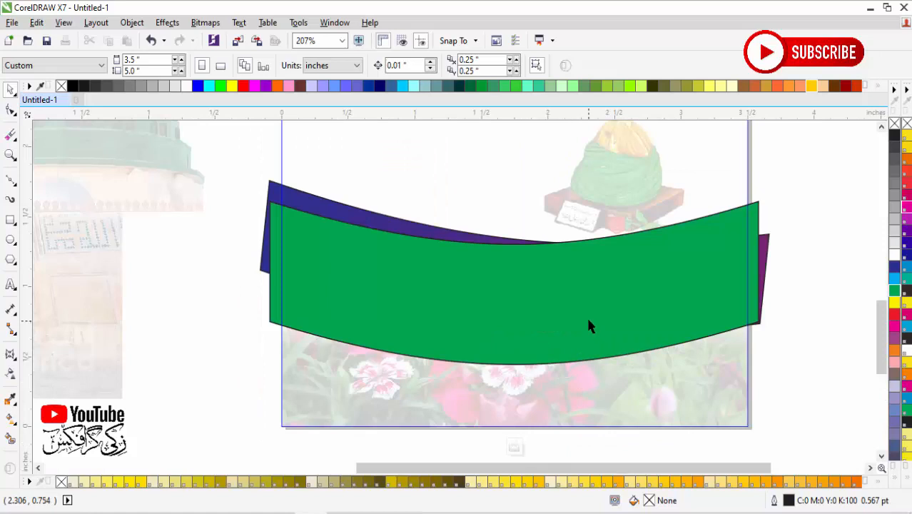
Step: Fill the green band with Dark Brown (C0 M20 Y20 K60) and finish editing the PowerClip contents
left_click(588, 326)
left_click(894, 380)
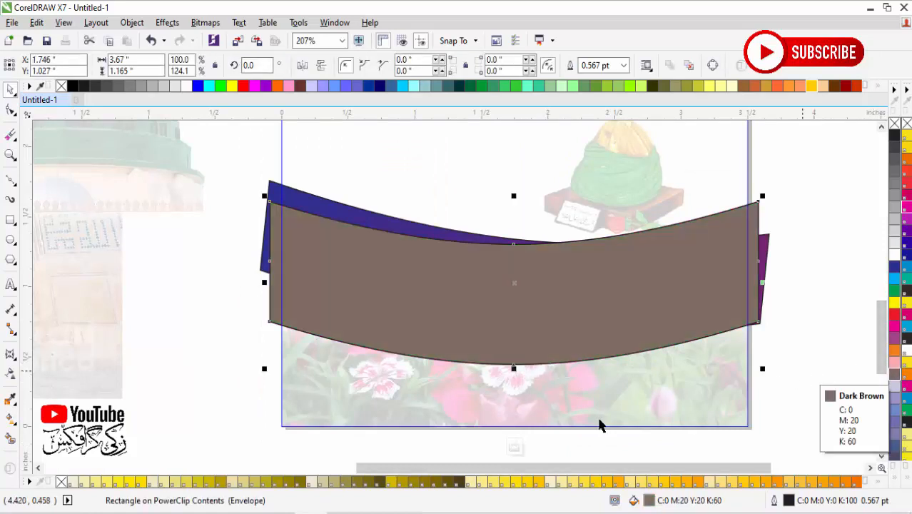
left_click(515, 447)
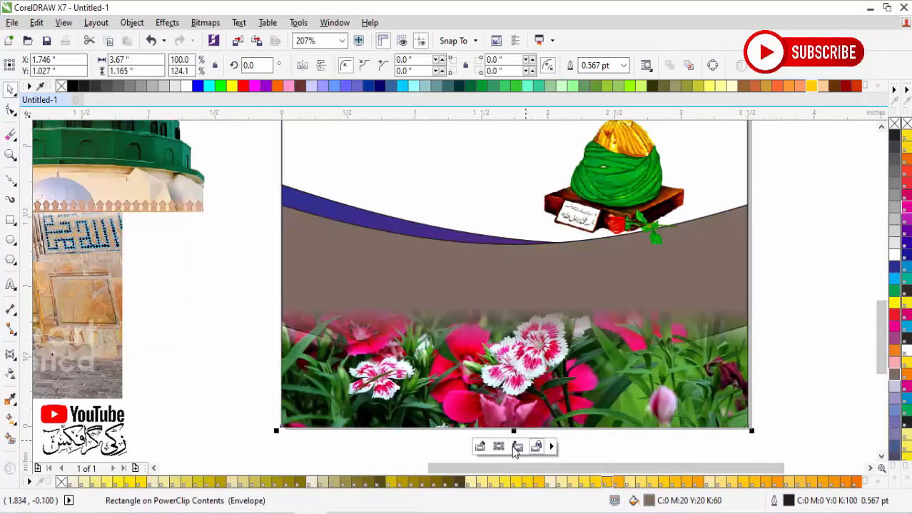
left_click(232, 304)
Step: PowerClip the mosque interior photo inside the 3.5 by 5 inch page rectangle
scroll(450, 351, "down", 1)
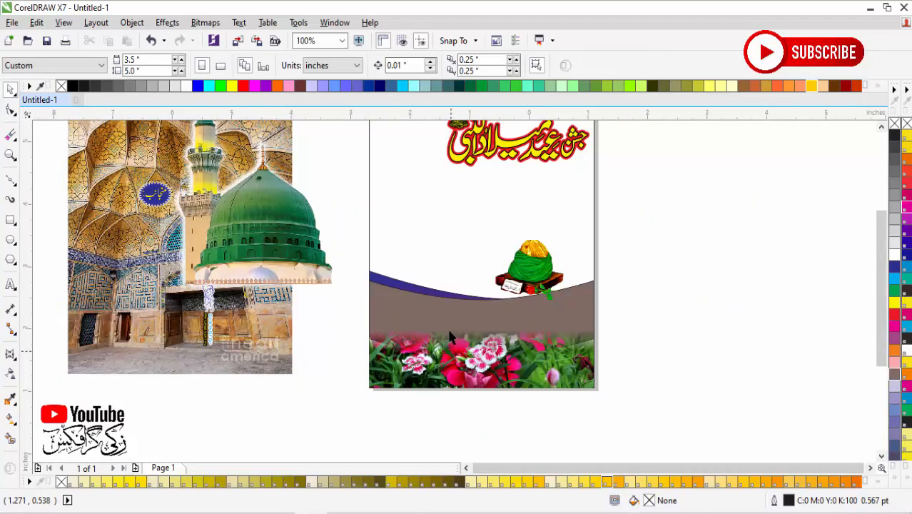
scroll(340, 351, "down", 1)
left_click(289, 265)
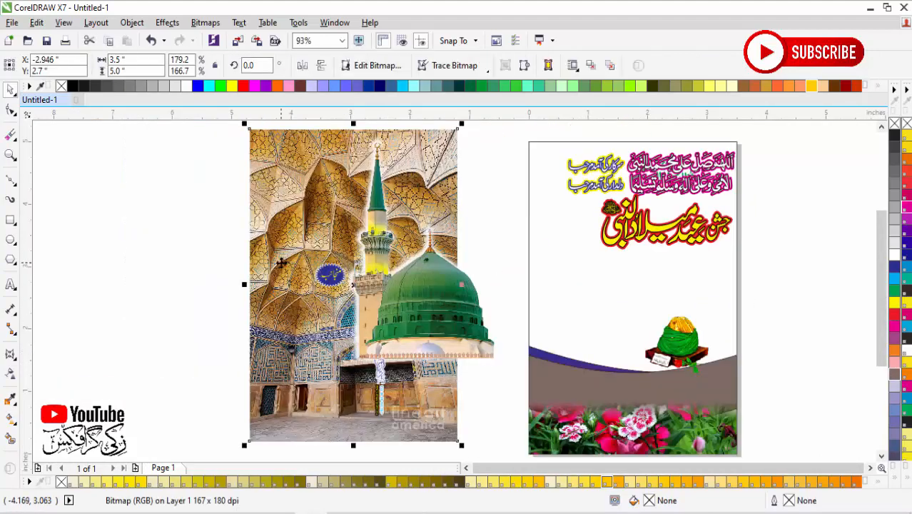
key("p")
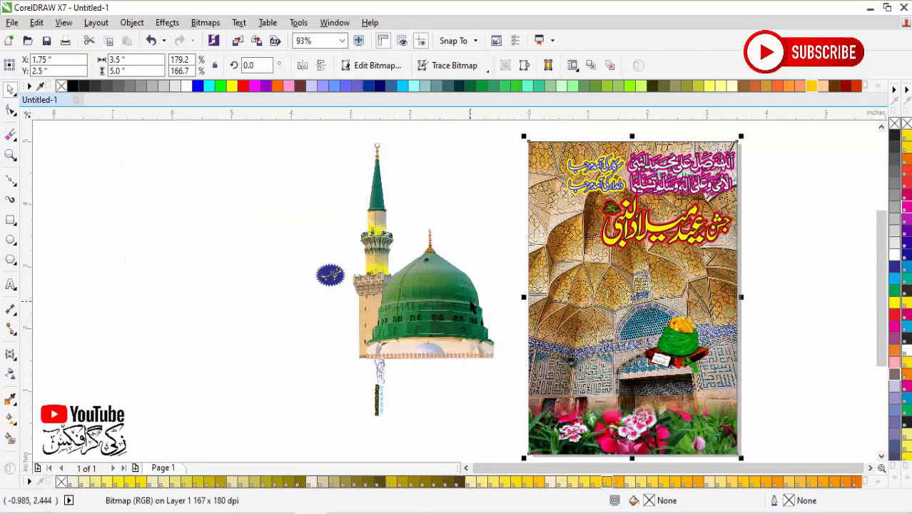
key("ctrl+z")
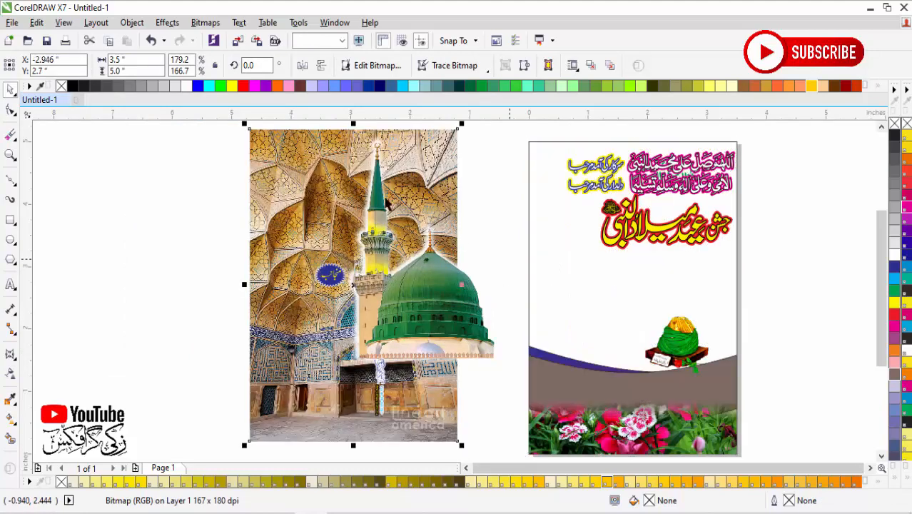
right_click(290, 150)
left_click(335, 116)
left_click(531, 154)
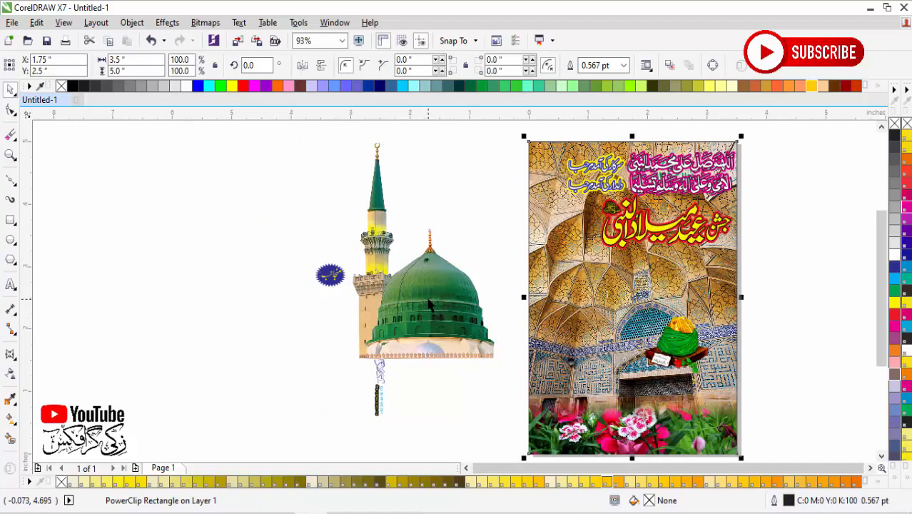
Step: Move the green dome and minaret group onto the poster, near its left edge below the calligraphy
left_click(428, 304)
left_click_drag(428, 305, 612, 313)
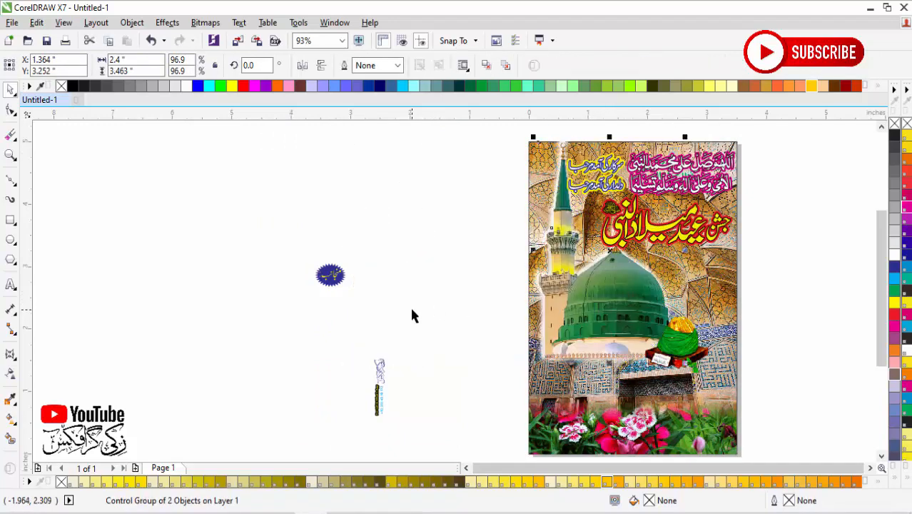
key("z")
left_click_drag(483, 139, 771, 415)
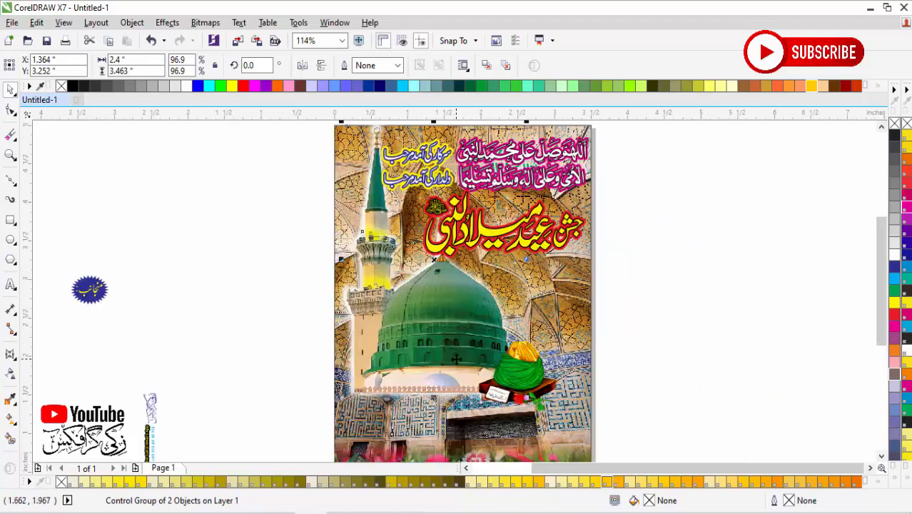
left_click_drag(456, 359, 446, 369)
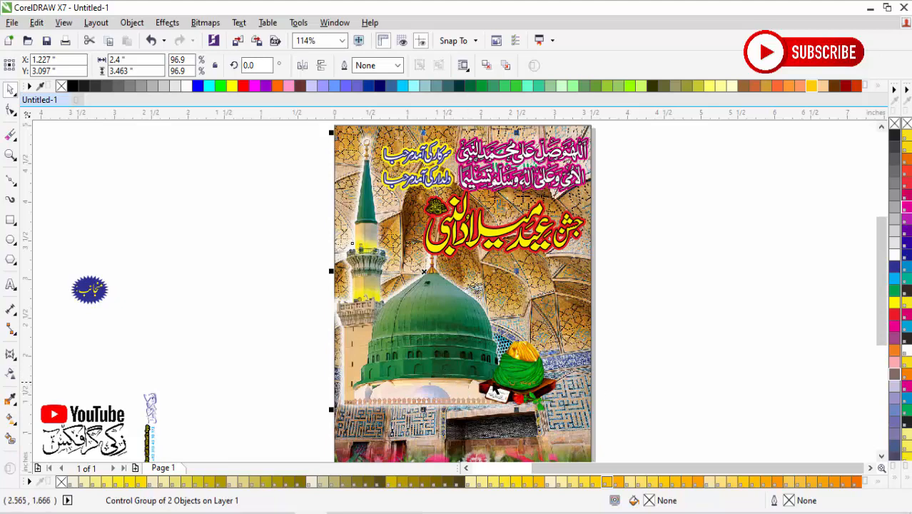
left_click_drag(446, 368, 457, 371)
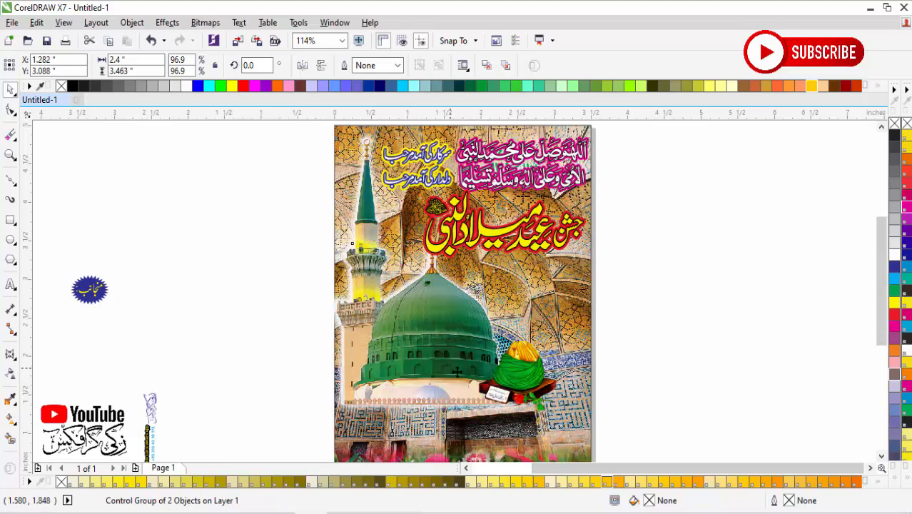
Step: Shift the green turban image right of the dome and place the blue starburst badge in the poster's lower-right corner
left_click_drag(527, 380, 548, 395)
left_click(644, 389)
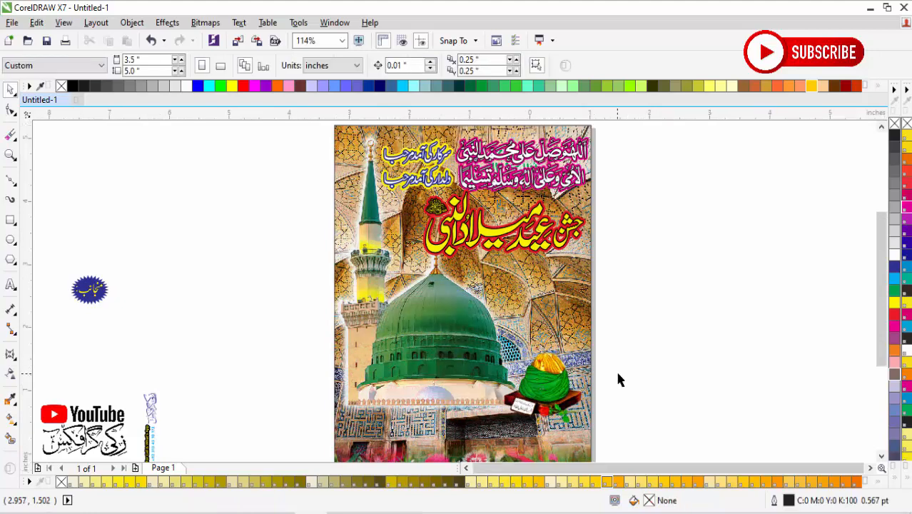
scroll(495, 374, "down", 1)
left_click_drag(328, 276, 710, 433)
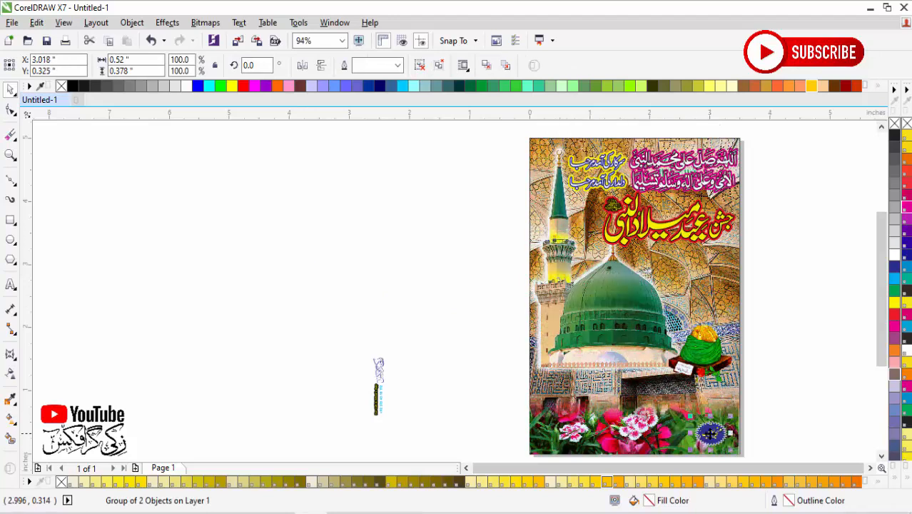
left_click(723, 292)
left_click(779, 322)
left_click(673, 283)
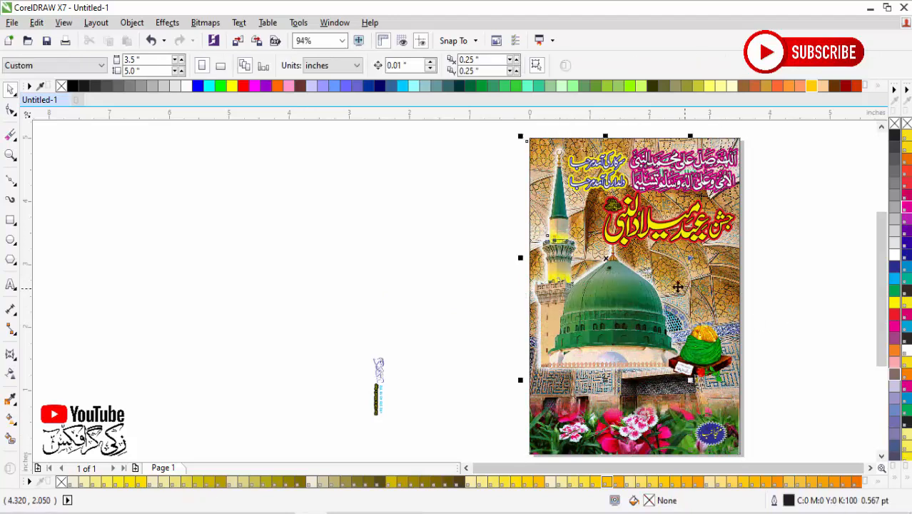
Step: Edit the page rectangle's PowerClip contents, send the mosque photo behind the curved bands, and finish editing
scroll(635, 441, "down", 1)
left_click(660, 457)
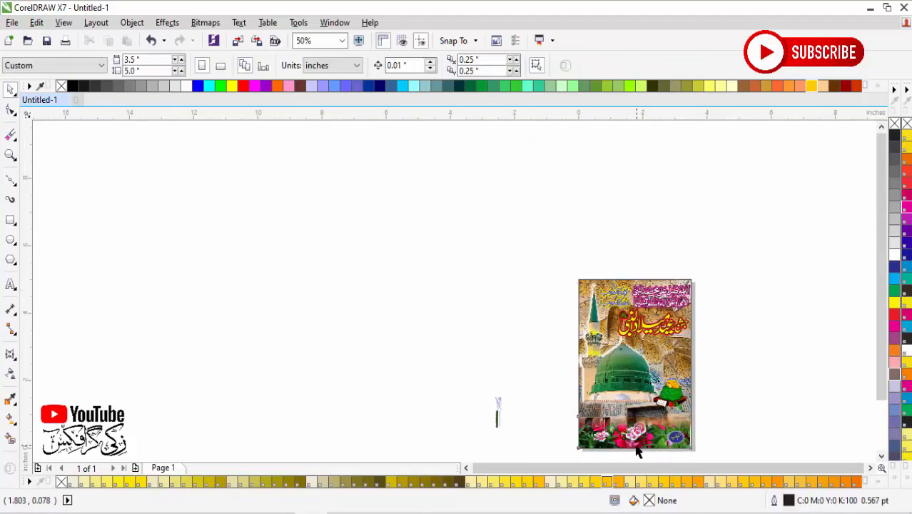
left_click(619, 451)
left_click(635, 335)
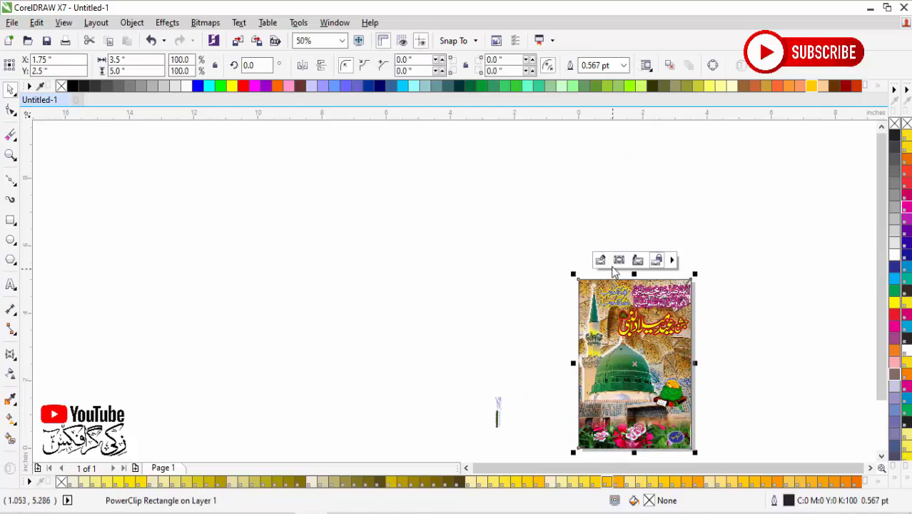
left_click(648, 361, "ctrl")
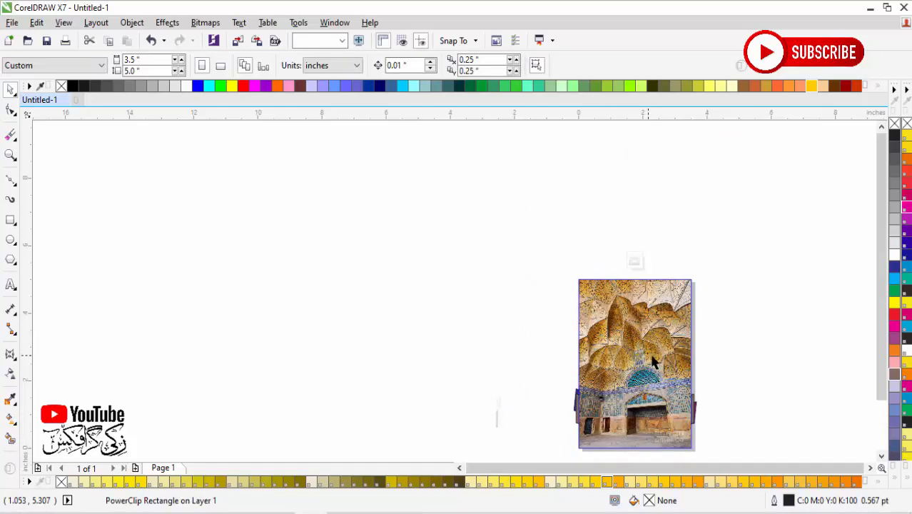
left_click(657, 317)
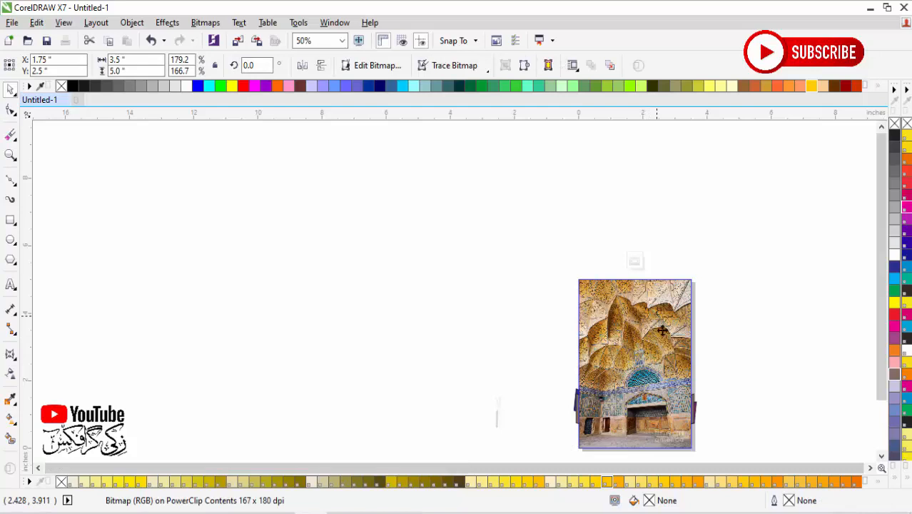
key("shift+Page_Down")
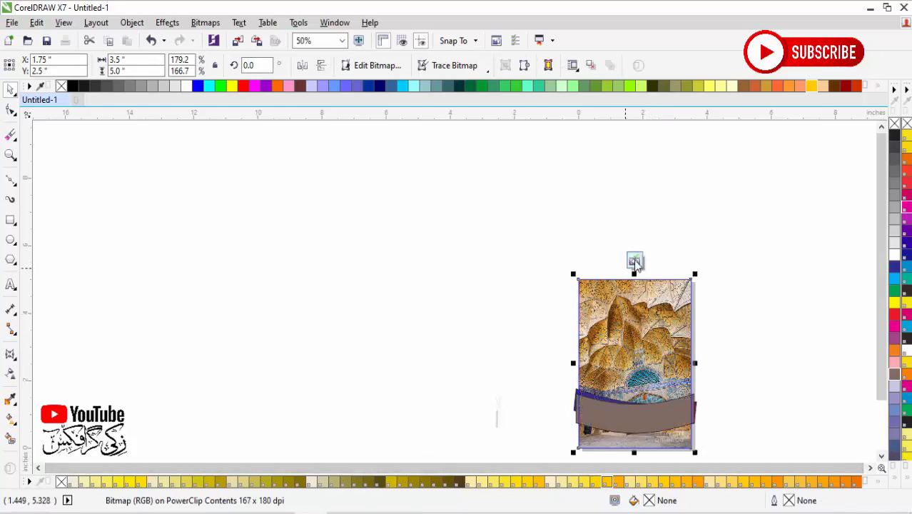
left_click(636, 263)
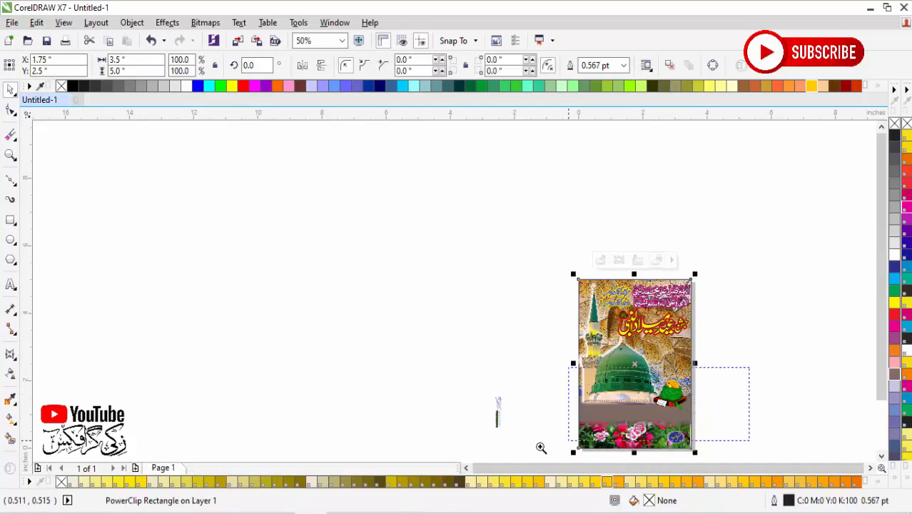
Step: Scale the dome and minaret group down to about 2.1 by 3.03 inches and move the turban image up beside the dome's base
scroll(689, 456, "up", 3)
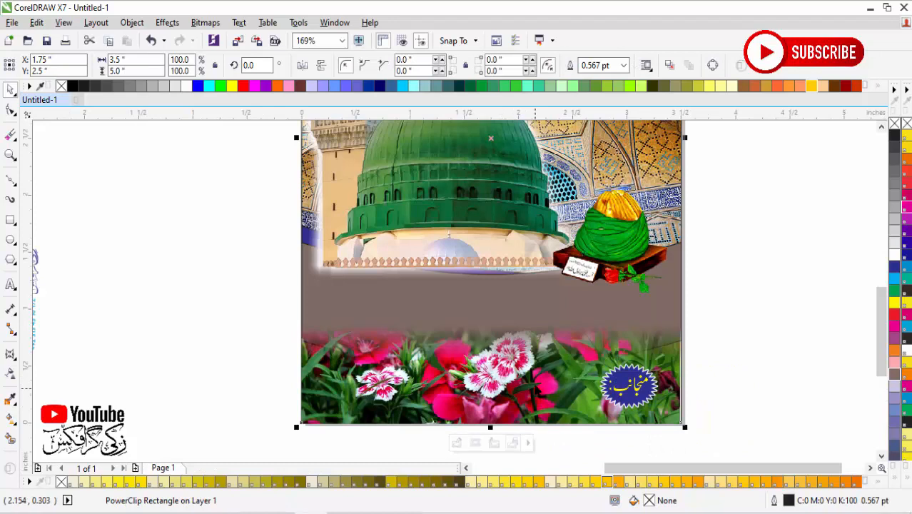
left_click(471, 220)
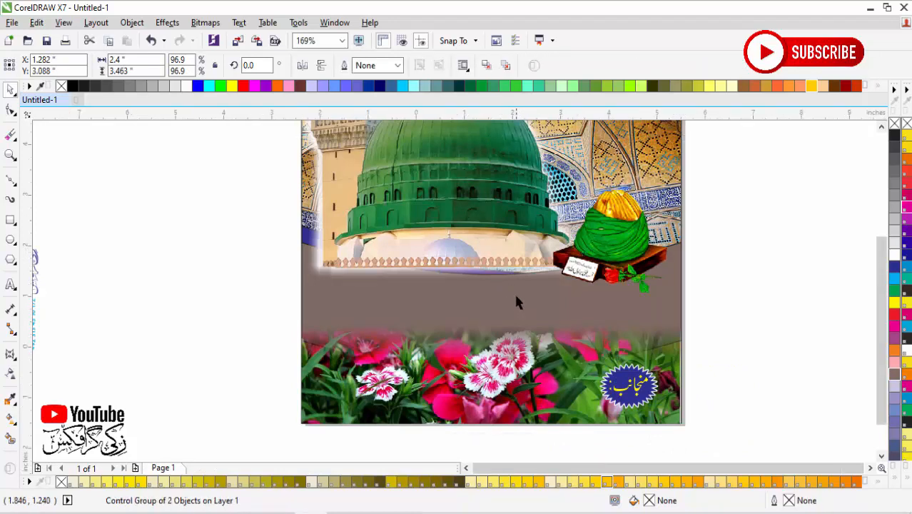
scroll(515, 296, "down", 2)
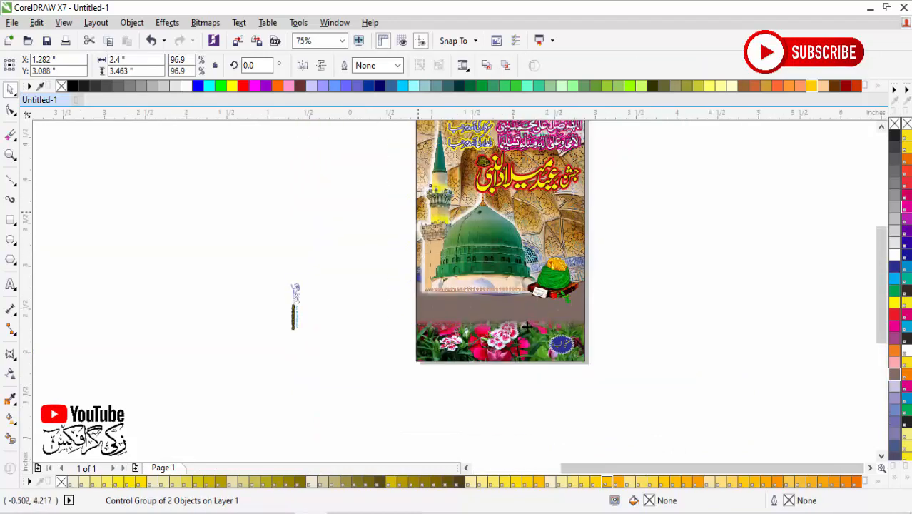
scroll(511, 122, "up", 2)
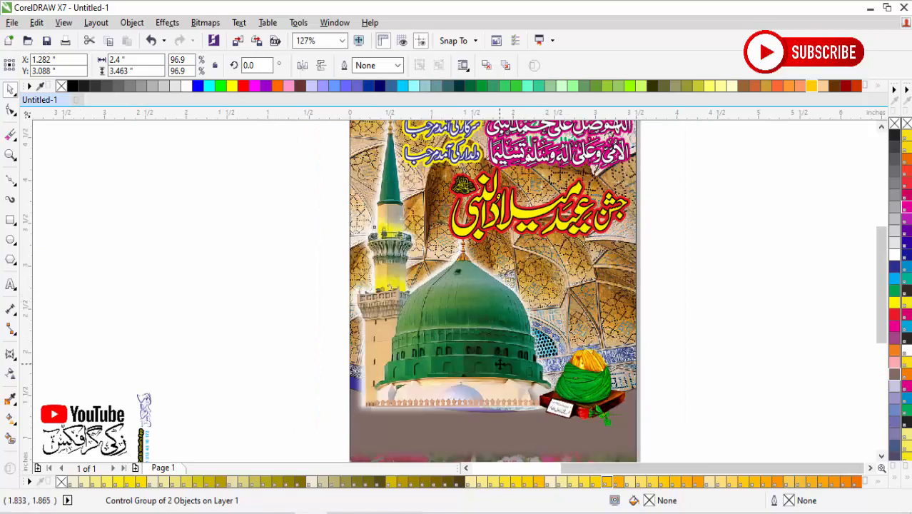
left_click_drag(555, 410, 541, 385)
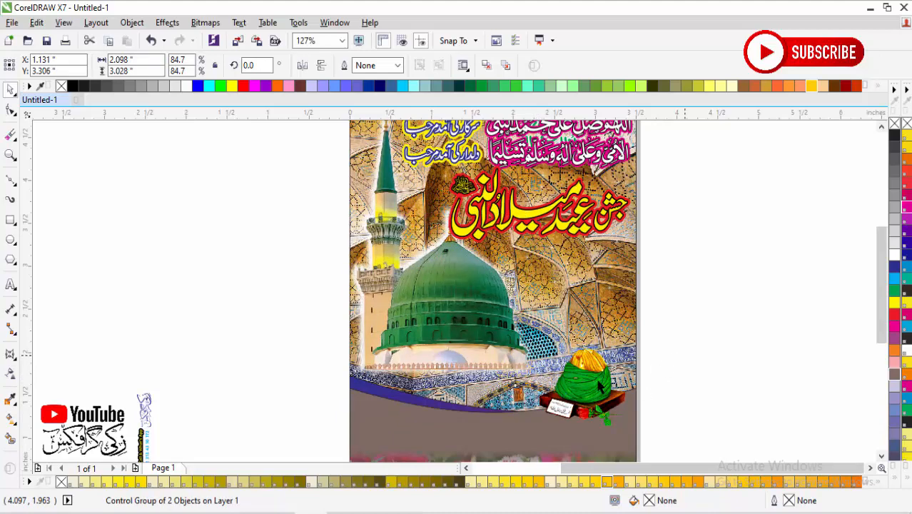
left_click(680, 378)
left_click_drag(601, 387, 627, 289)
left_click(665, 355)
Step: Place the vertical logo and contact text group along the poster's lower-left edge, enlarged to about 0.25 by 1.25 inches
scroll(665, 354, "down", 1)
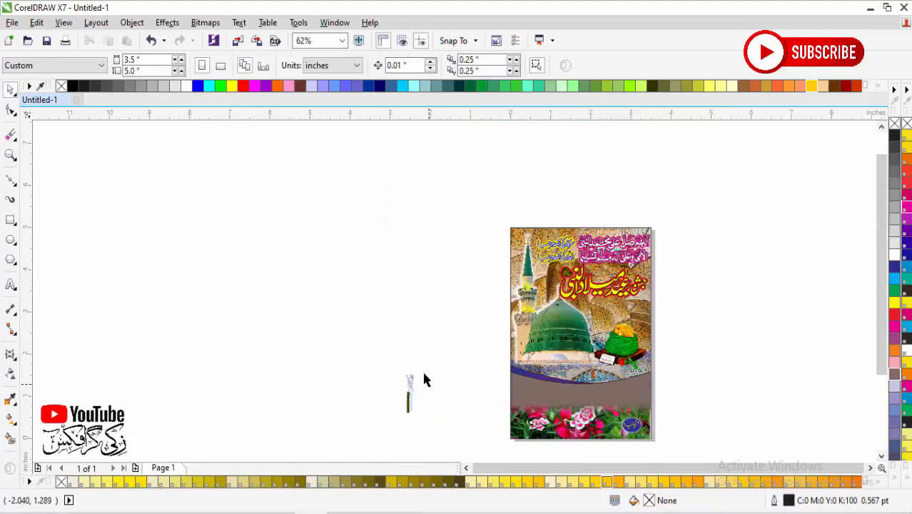
key("F2")
left_click_drag(349, 349, 695, 450)
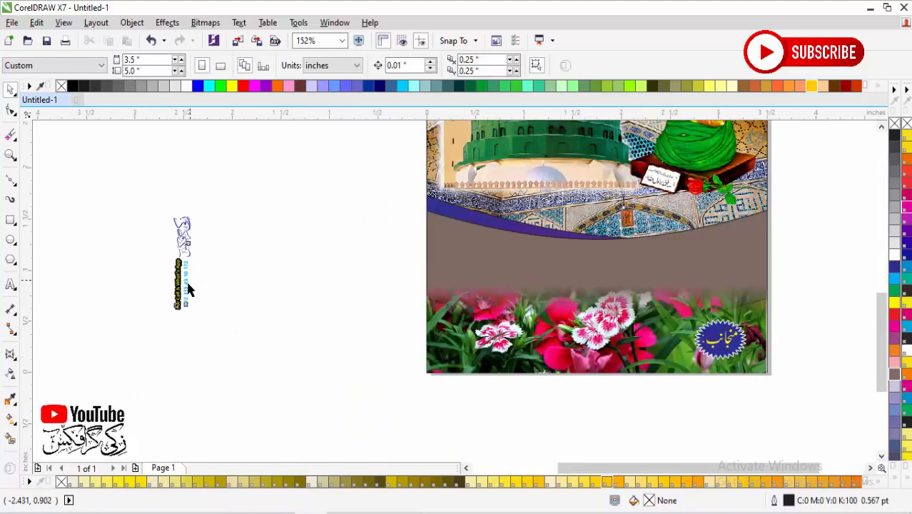
left_click_drag(189, 290, 448, 344)
left_click_drag(461, 268, 465, 250)
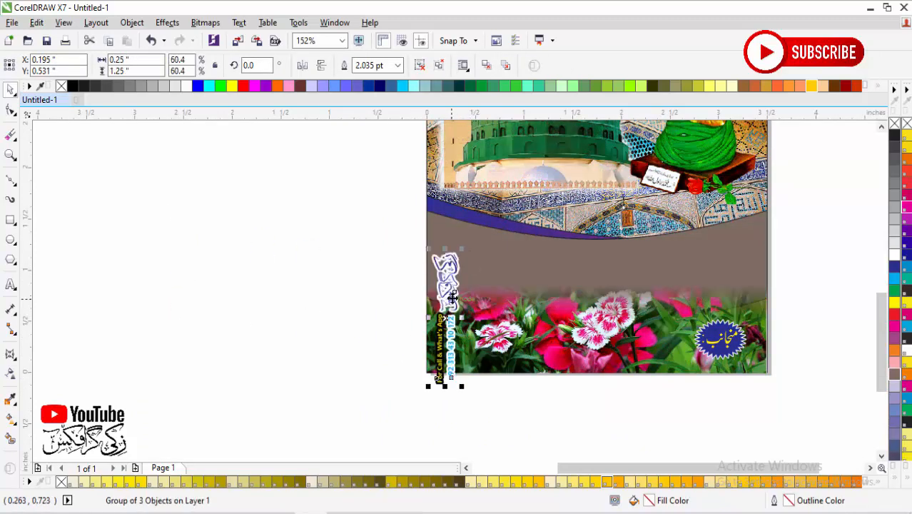
left_click_drag(455, 303, 456, 278)
Step: Add the artistic text "your sample text here in urdu" on the brown band above the flower strip
key("z")
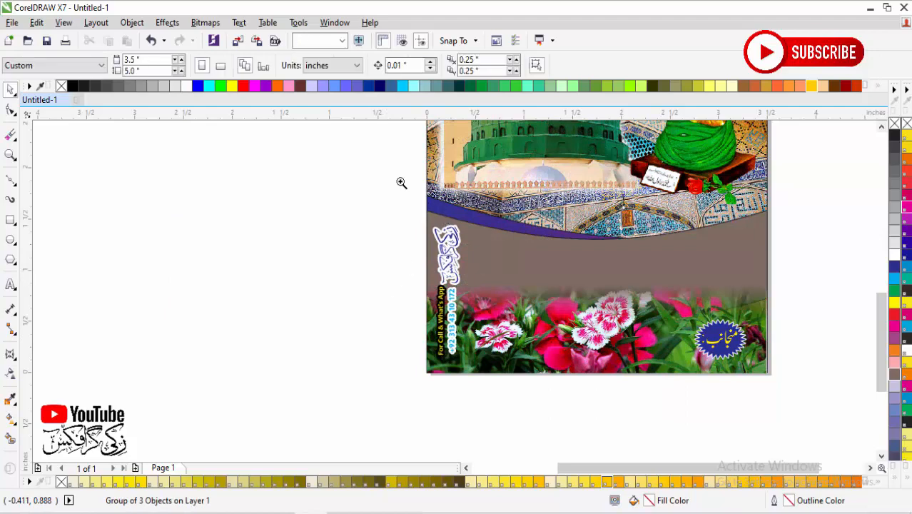
left_click_drag(401, 181, 809, 339)
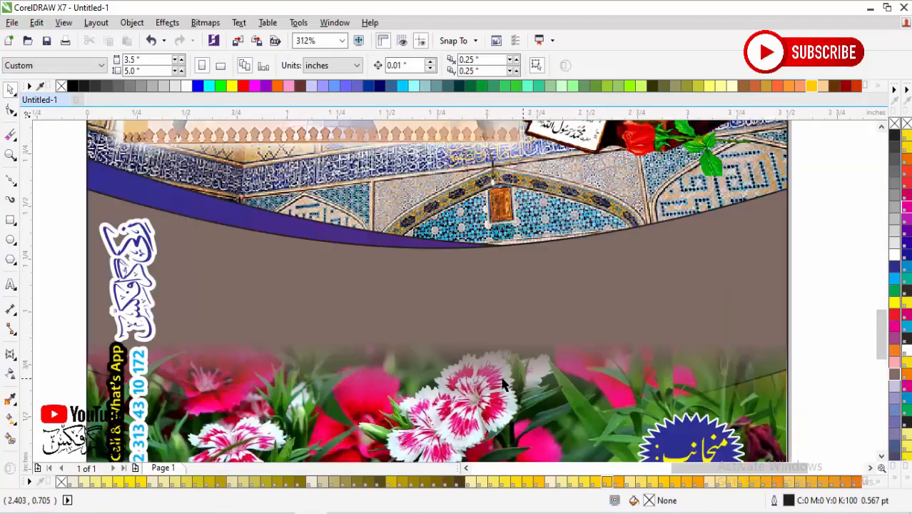
left_click(11, 284)
left_click(274, 323)
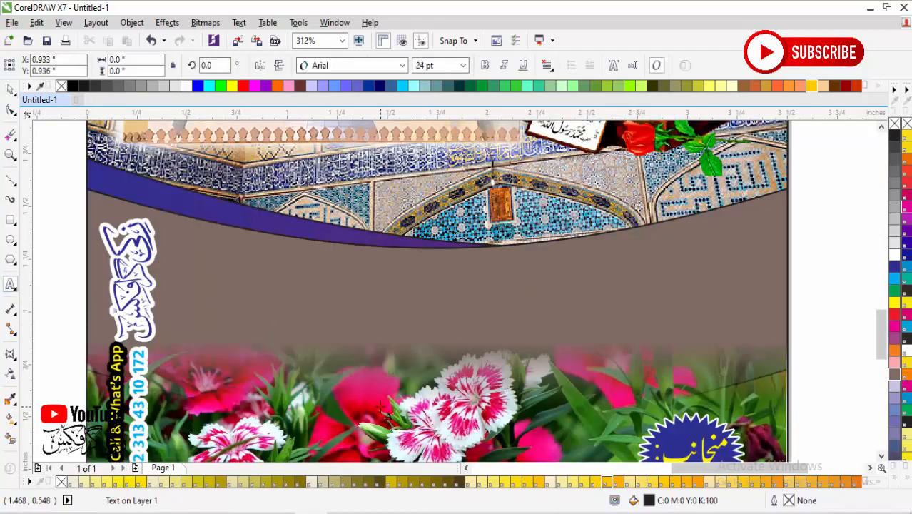
type("your")
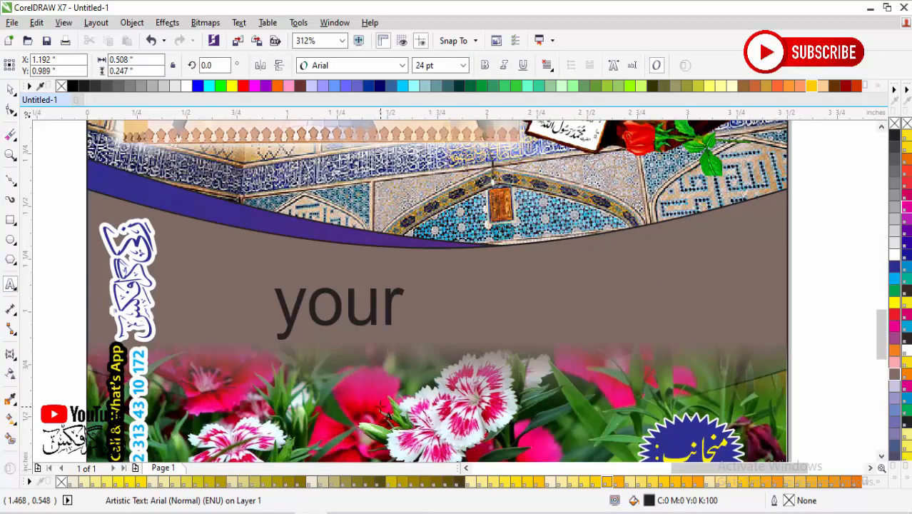
type(" sam")
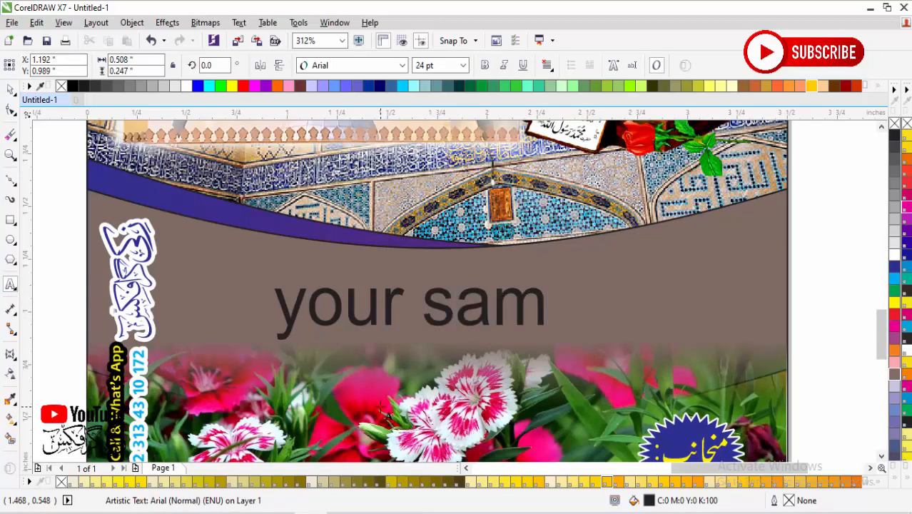
type("ple ")
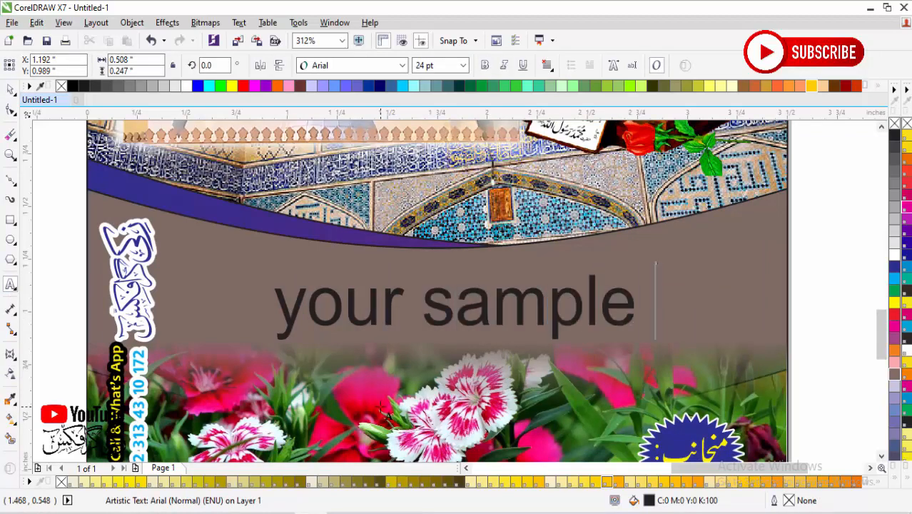
type("text here i")
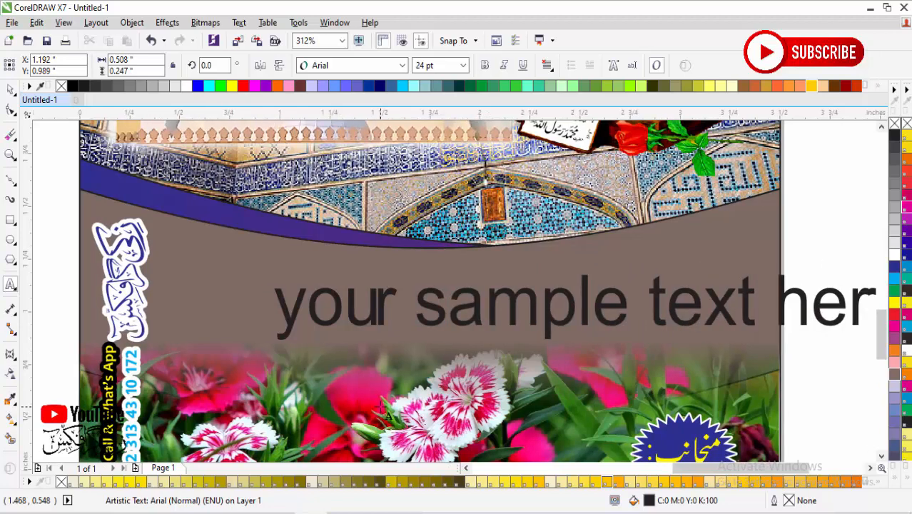
type("n urdu")
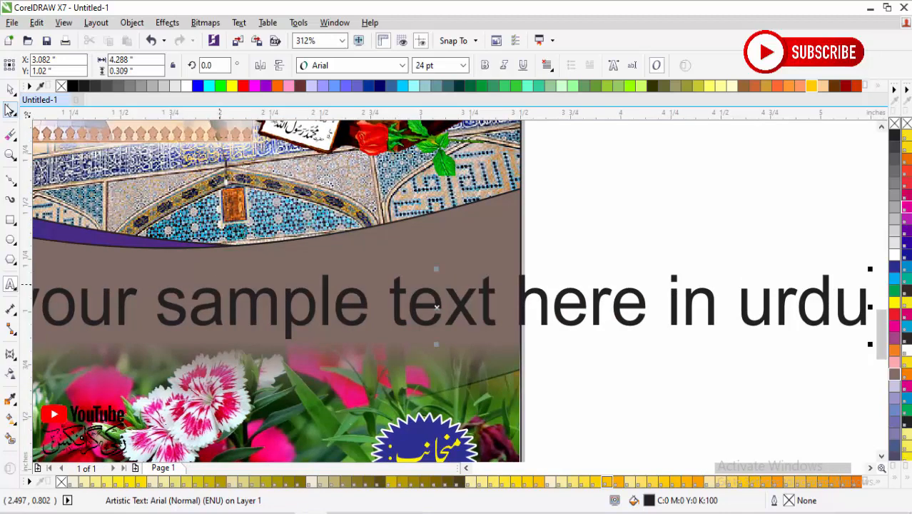
Step: Change the sample text's case to Title Case
left_click(10, 89)
key("alt+t")
key("g")
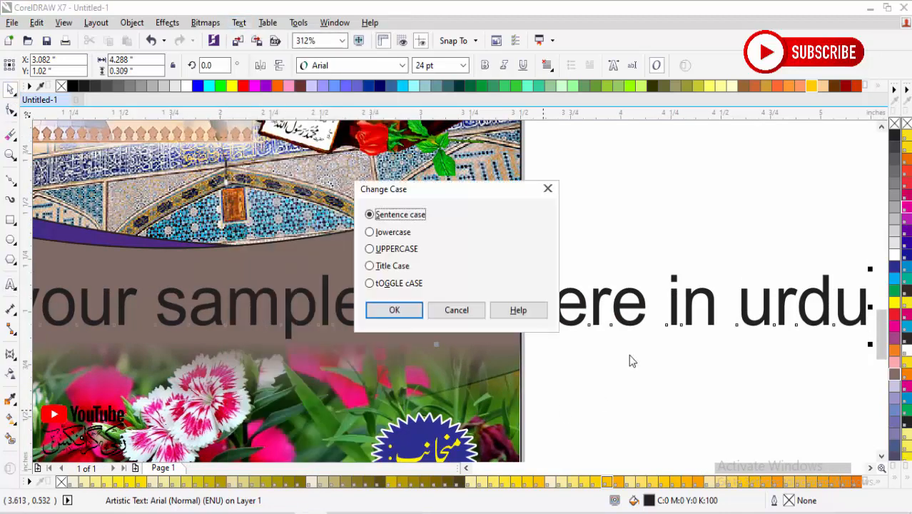
left_click(385, 266)
left_click(395, 310)
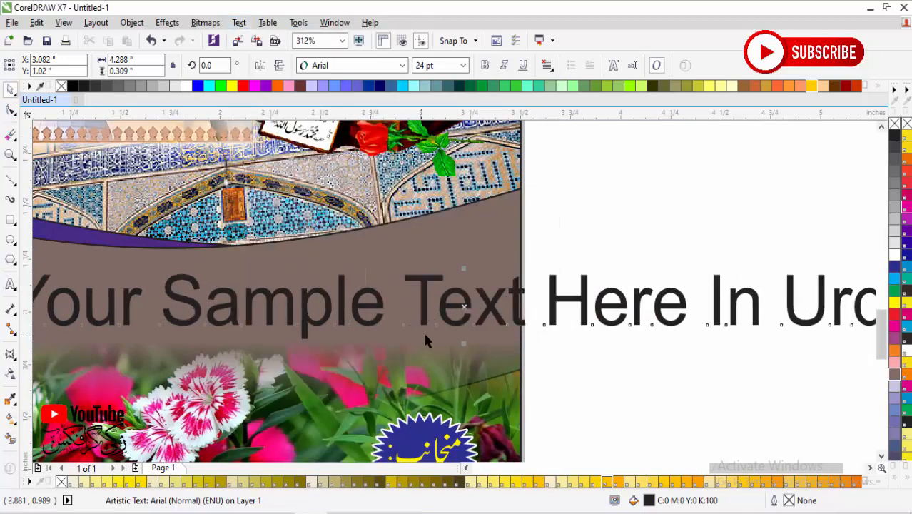
Step: Resize the sample text to about 2.65 by 0.18 inches and position it within the brown band, right of the vertical logo
key("ctrl+KP_4")
key("ctrl+KP_4")
key("ctrl+KP_4")
key("ctrl+KP_4")
key("ctrl+KP_4")
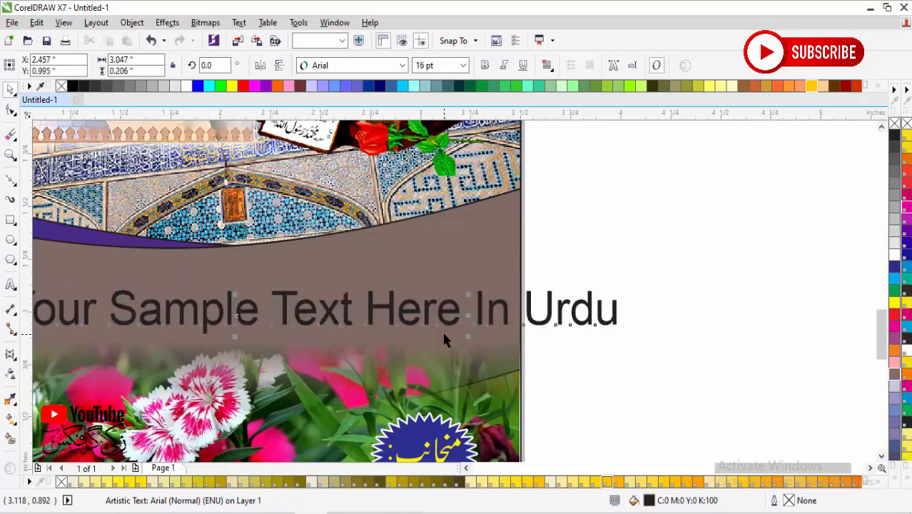
scroll(444, 333, "down", 2)
key("F2")
left_click_drag(517, 260, 134, 386)
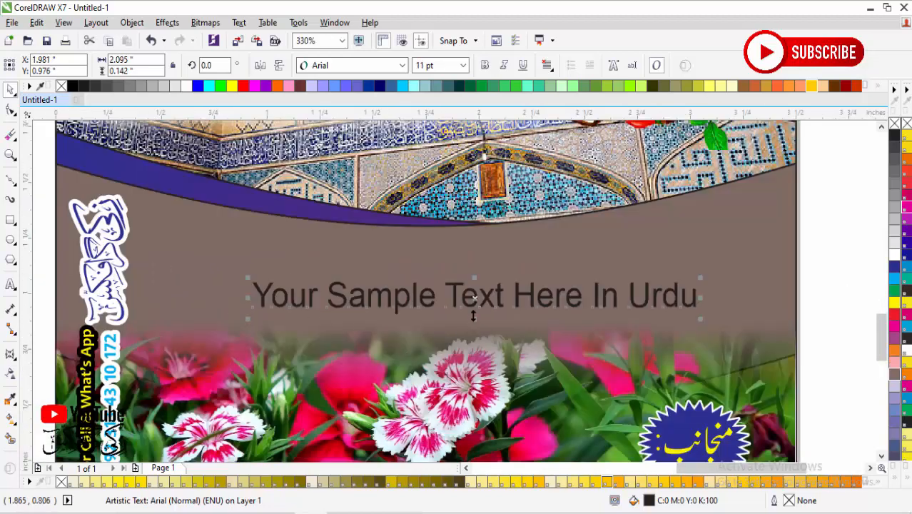
left_click_drag(469, 300, 419, 271)
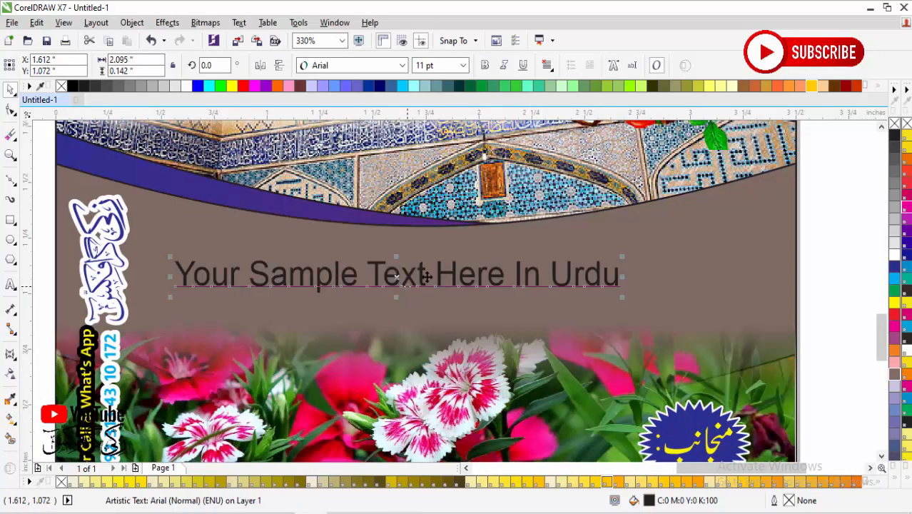
left_click_drag(625, 256, 746, 248)
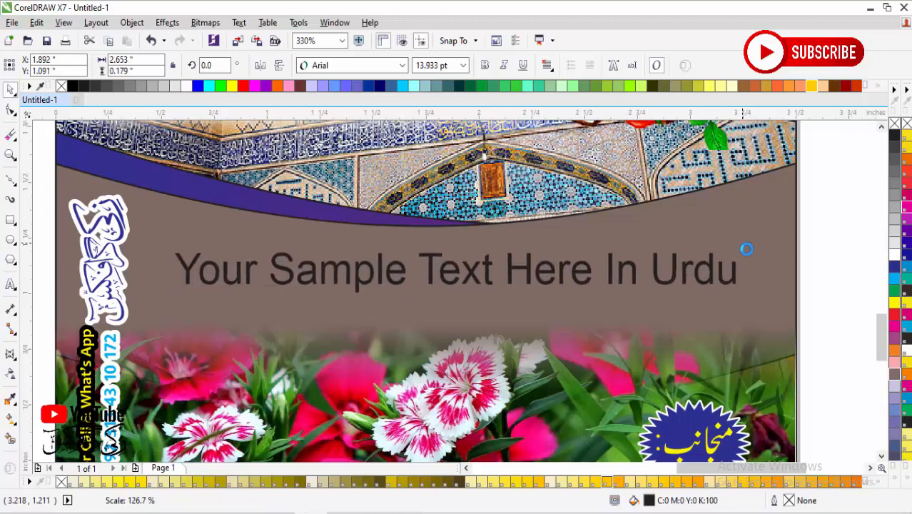
Step: Fill the sample text with white and make it bold
left_click(894, 303)
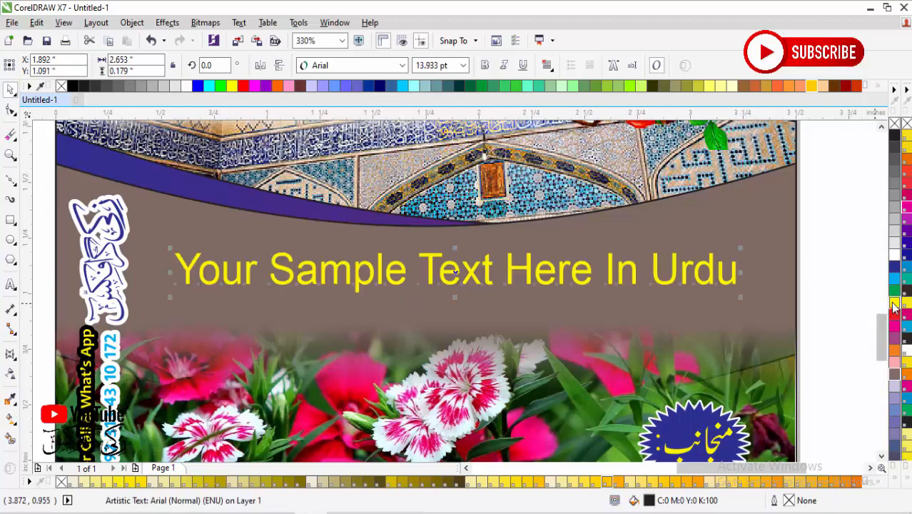
left_click(894, 253)
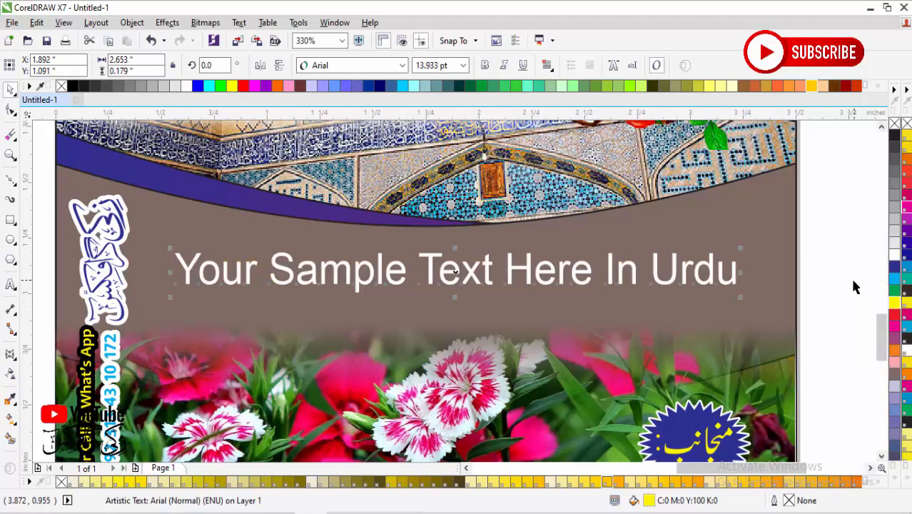
left_click(486, 66)
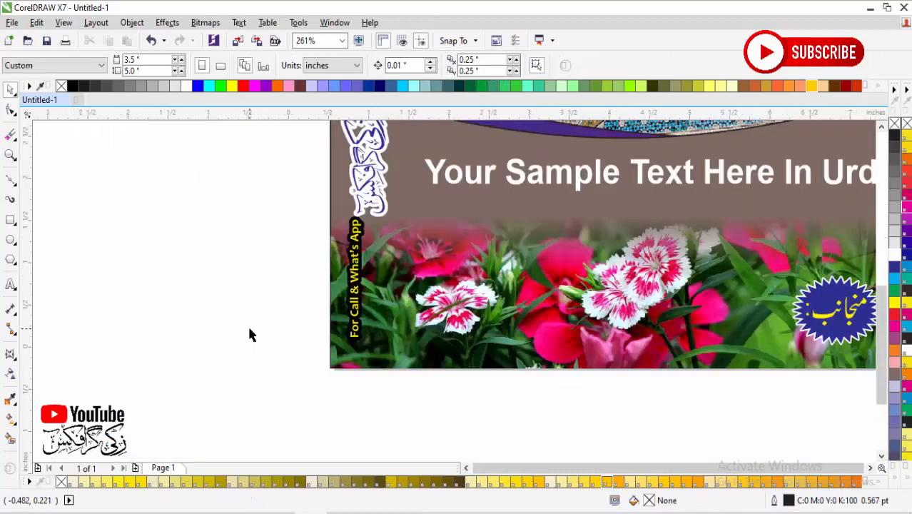
Step: Delete the contact text beneath the vertical calligraphy logo, including the "For Call & What's App" label
scroll(247, 324, "down", 1)
key("F4")
left_click_drag(305, 354, 414, 433)
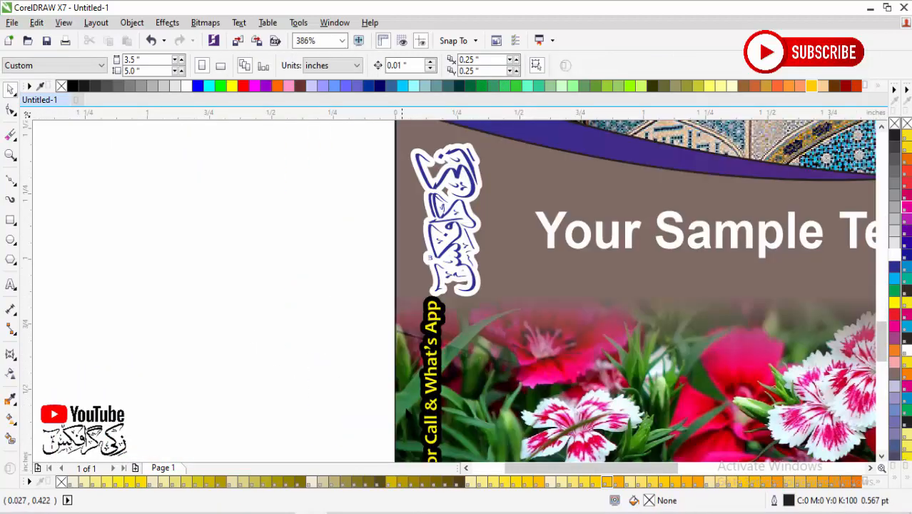
left_click(429, 384, "ctrl")
key("Delete")
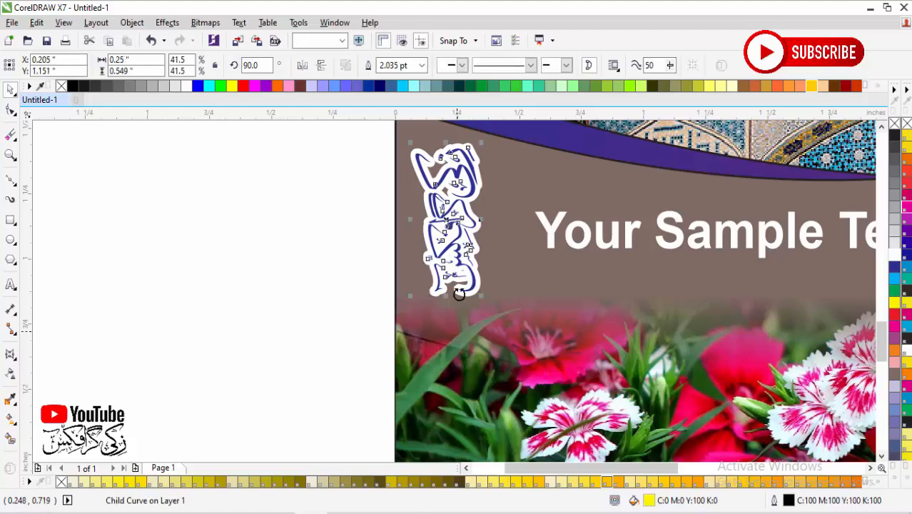
Step: Enlarge the vertical calligraphy logo to about 0.6 by 1.31 inches and set its outline width to 2 pt
scroll(458, 294, "down", 2)
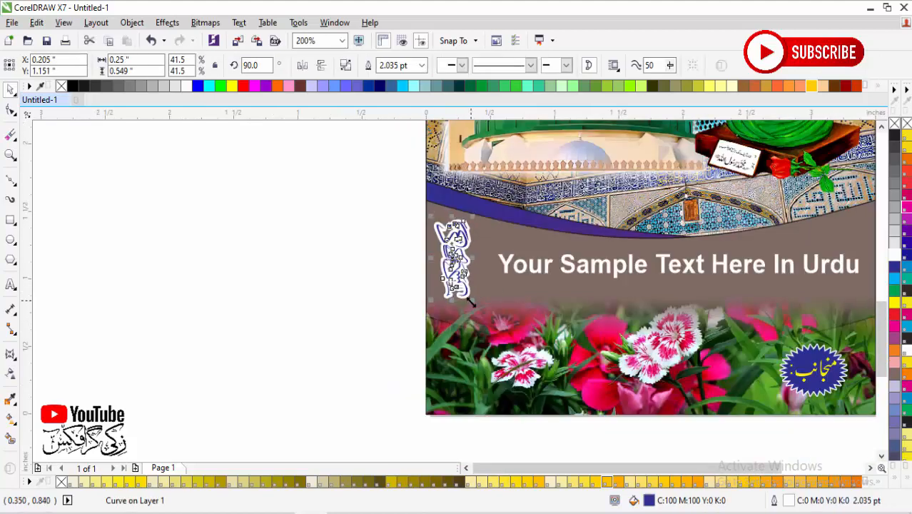
left_click_drag(470, 304, 501, 370)
key("F12")
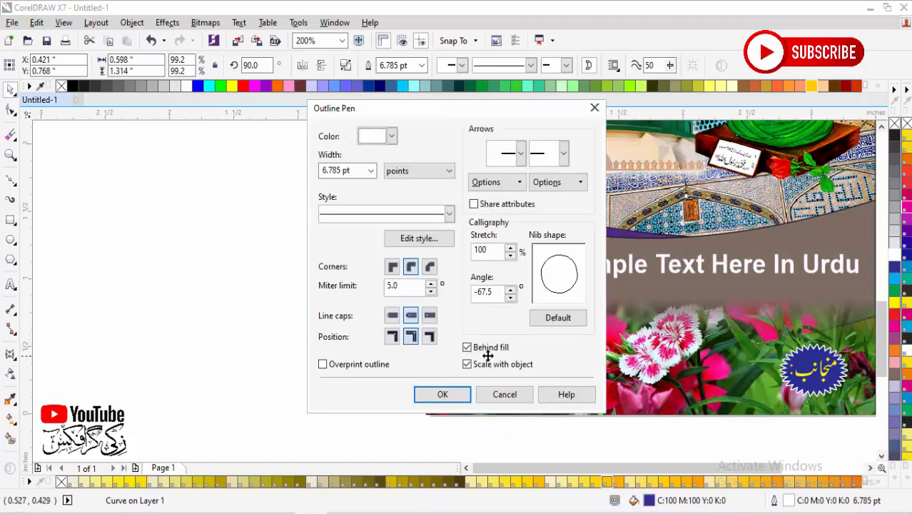
key("Return")
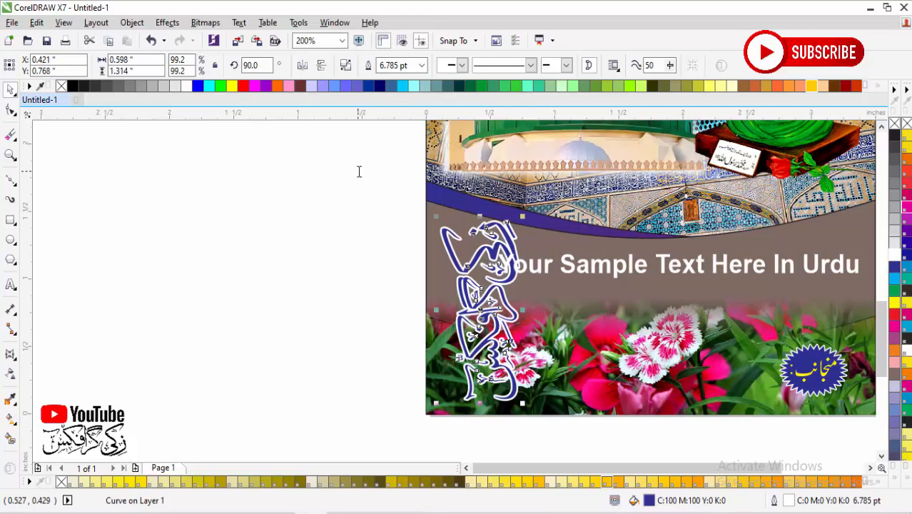
Step: Shrink the sample text to about 2.48 by 0.16 inches so it clears the logo, and shift the logo slightly downward
left_click(491, 285)
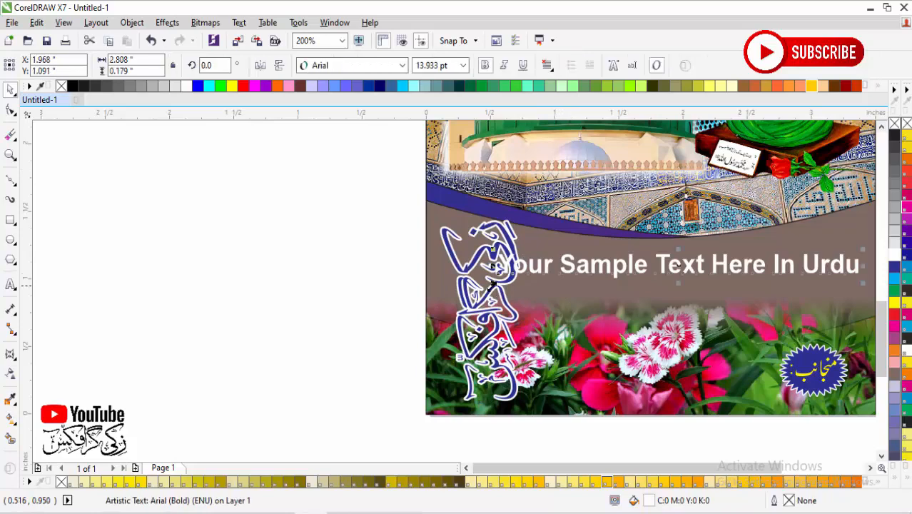
left_click_drag(492, 283, 512, 283)
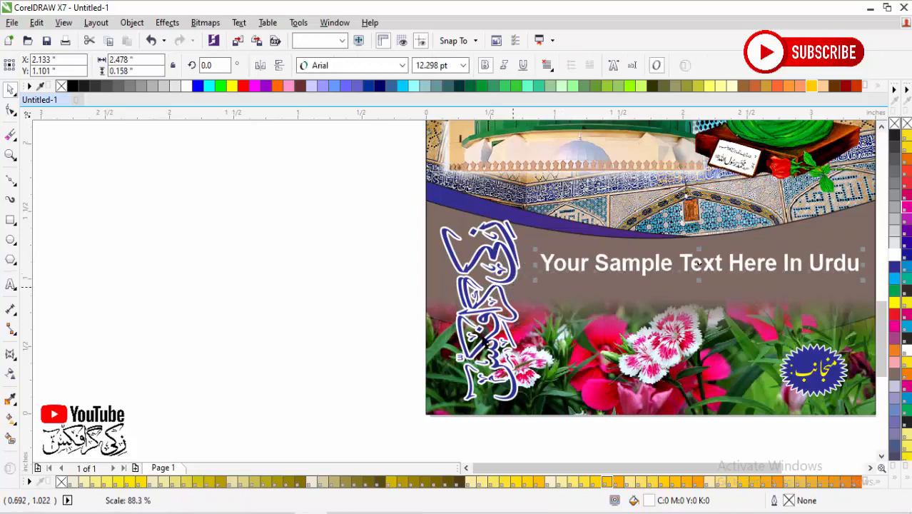
key("Escape")
left_click(492, 339)
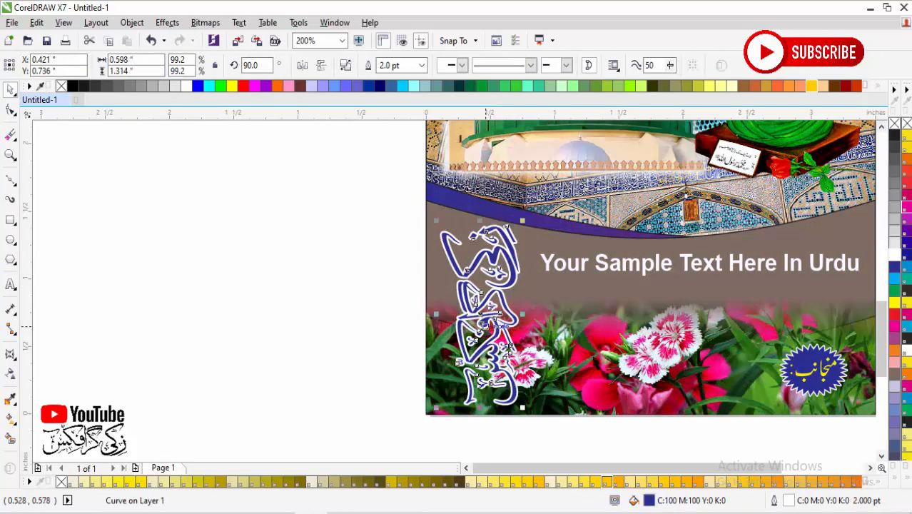
Step: Move the blue starburst badge up beneath the right end of the sample text, beside the poster's right edge
scroll(550, 368, "down", 2)
key("shift+F4")
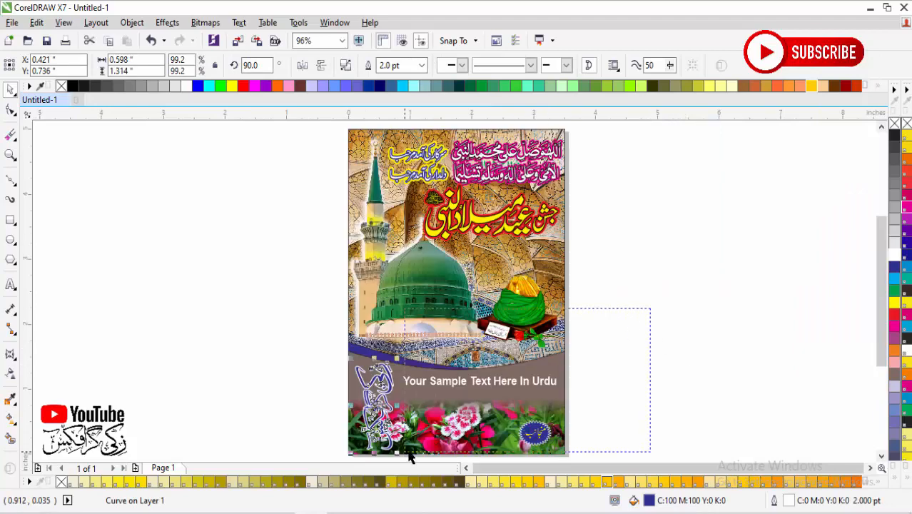
left_click_drag(650, 309, 410, 457)
left_click_drag(477, 426, 503, 355)
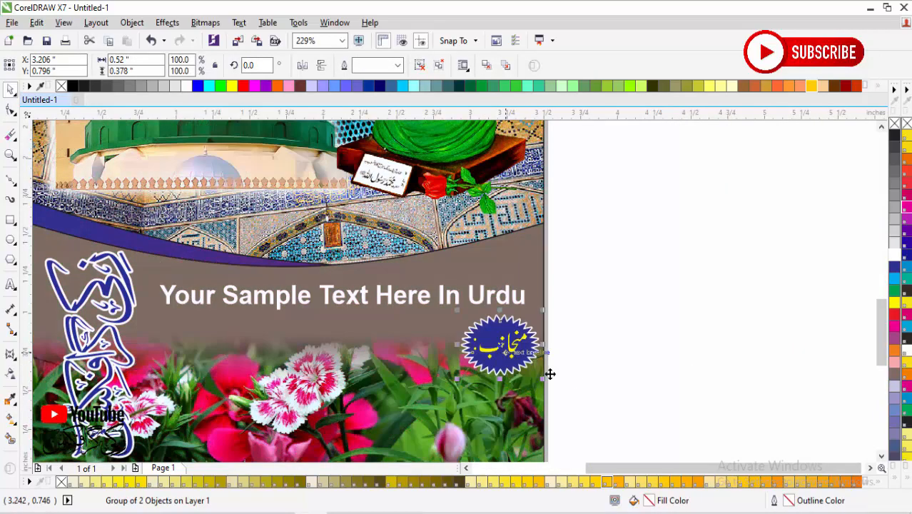
left_click(610, 400)
key("shift+F4")
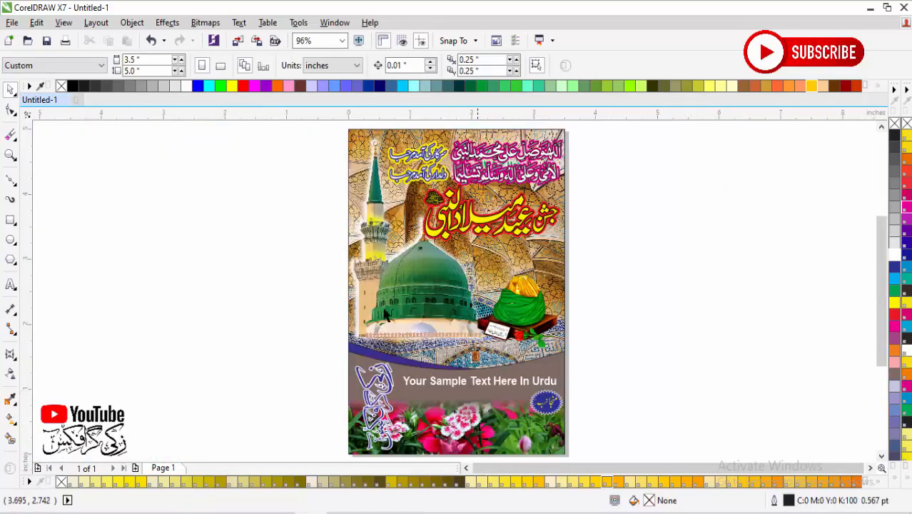